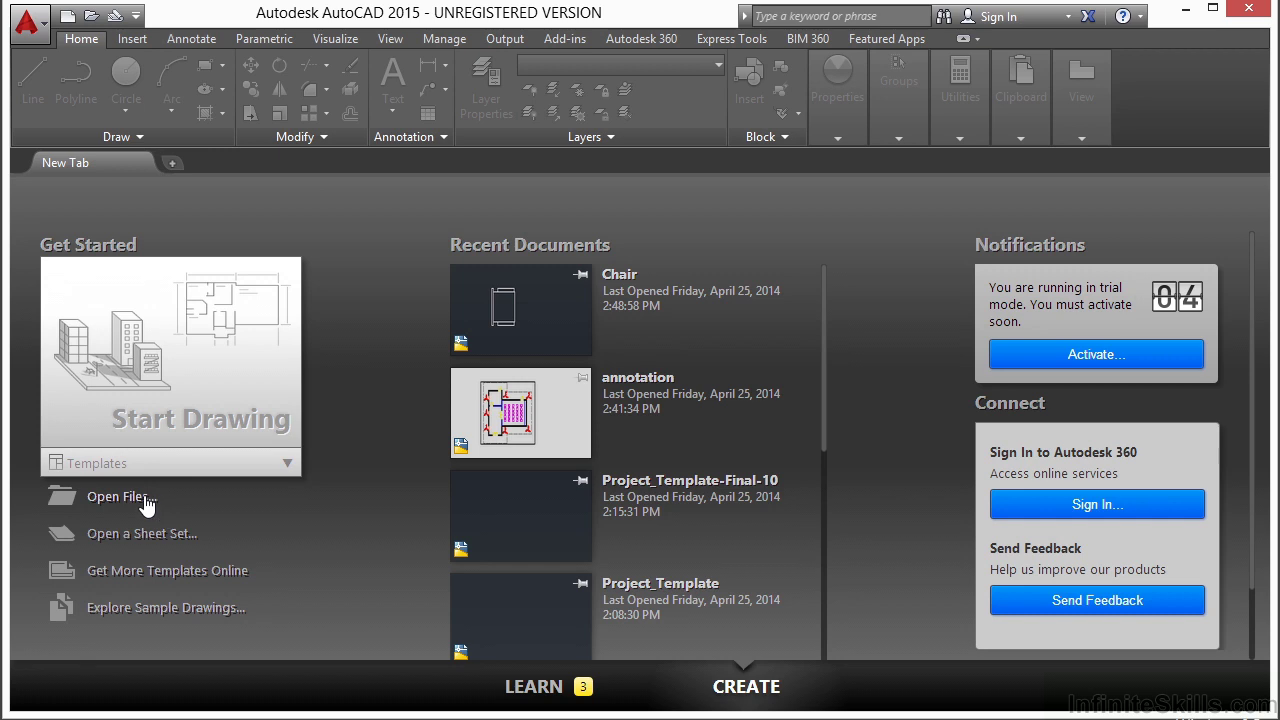
Open the drawing annotation.dwg and switch to model space.
{"action": "left_click", "coordinate": [537, 203]}
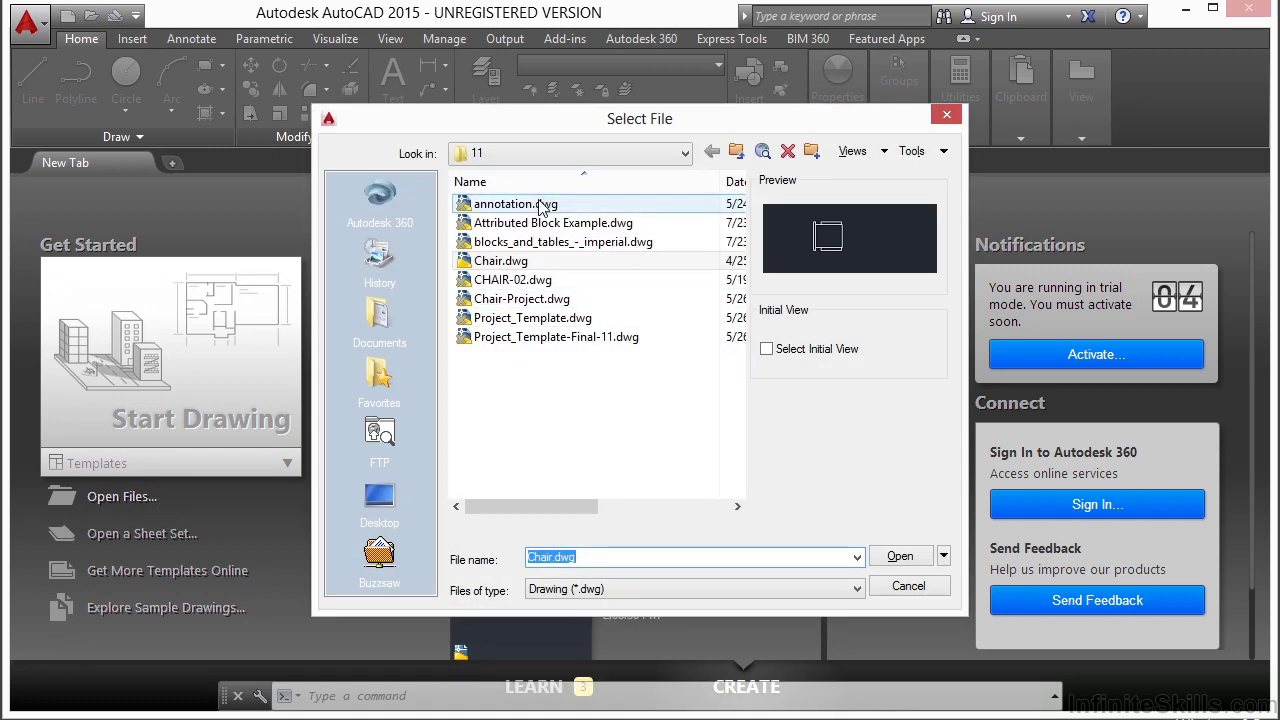
{"action": "left_click", "coordinate": [898, 558]}
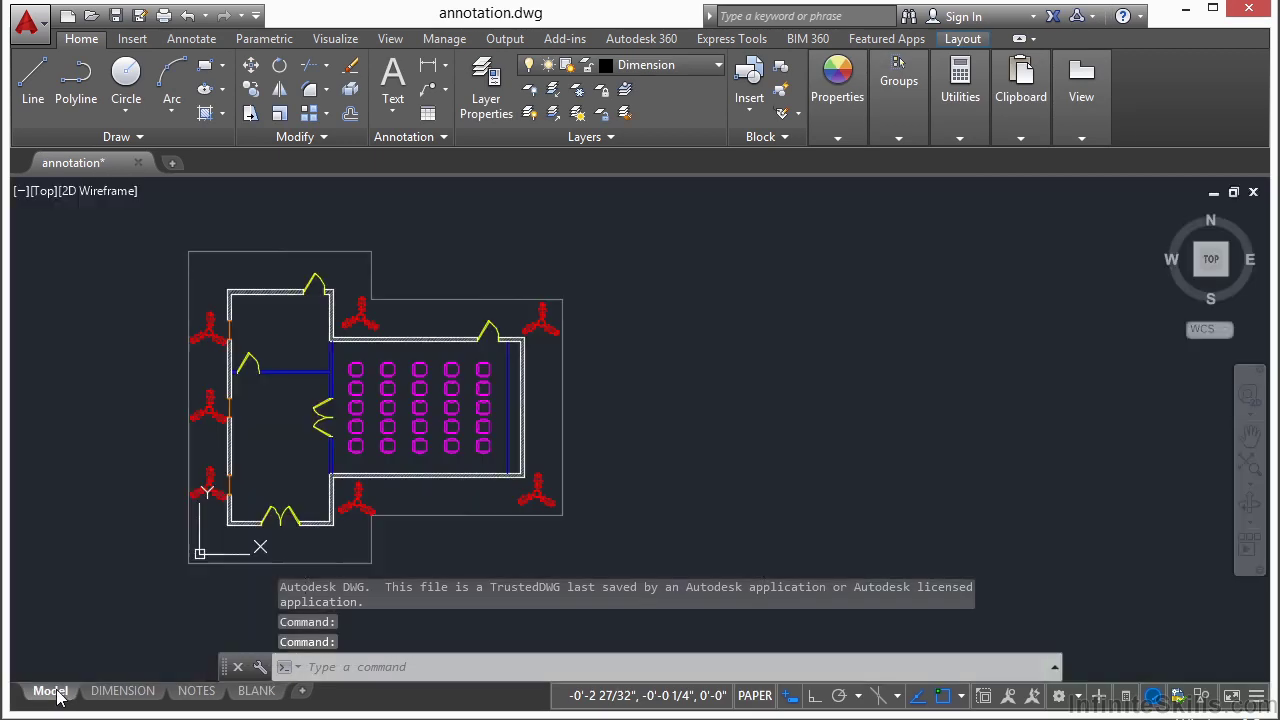
{"action": "left_click", "coordinate": [57, 697]}
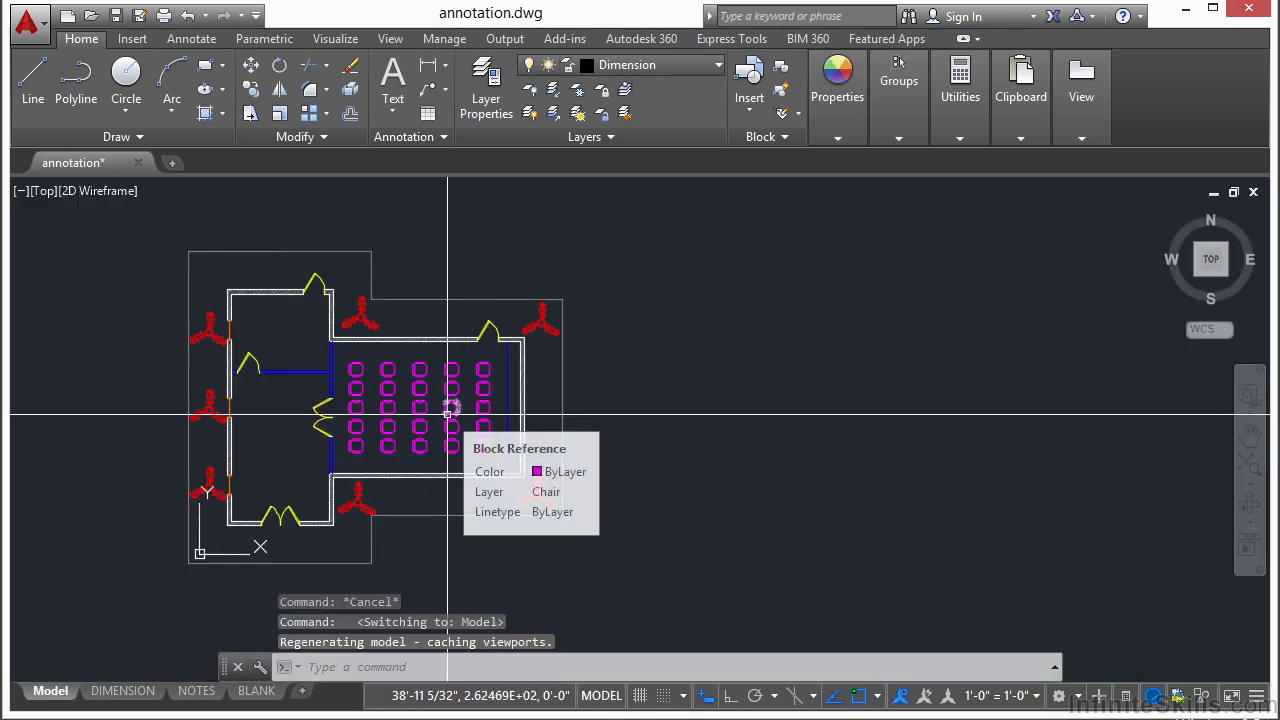
Insert the CHAIR block at scale 1 and angle 0 in the empty area east of the building.
{"action": "type", "text": "INSERT"}
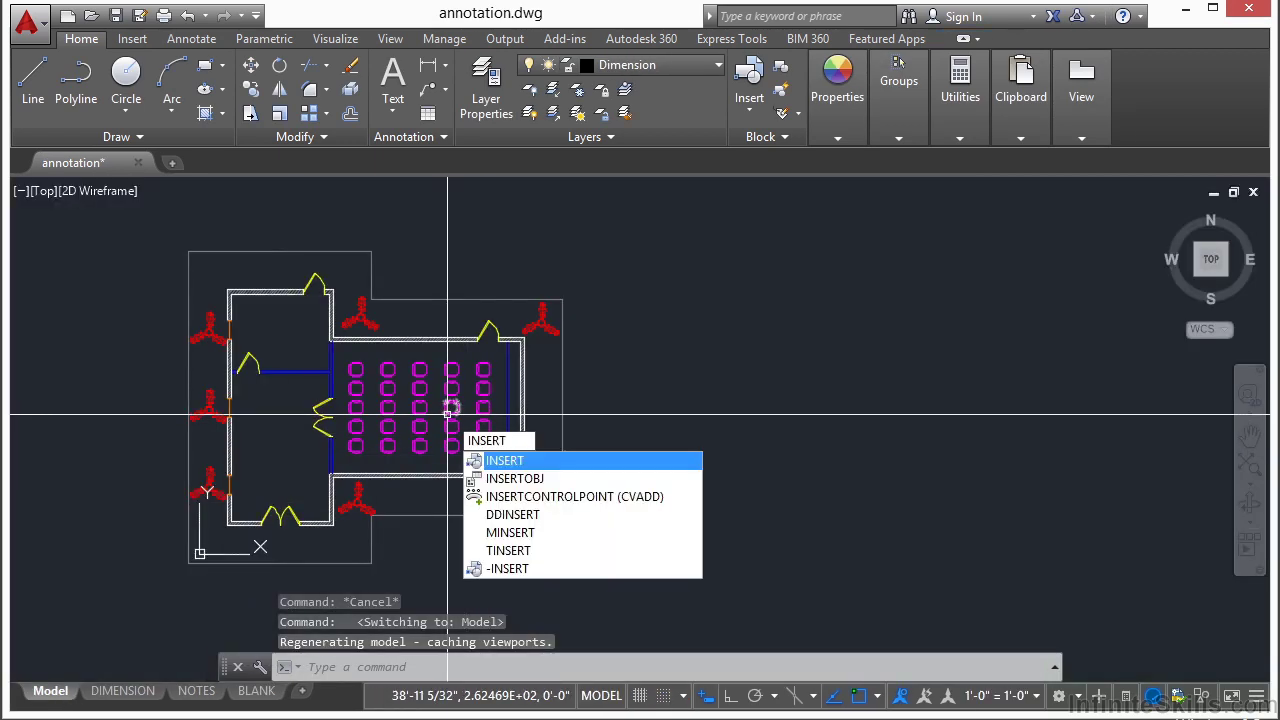
{"action": "key", "text": "Return"}
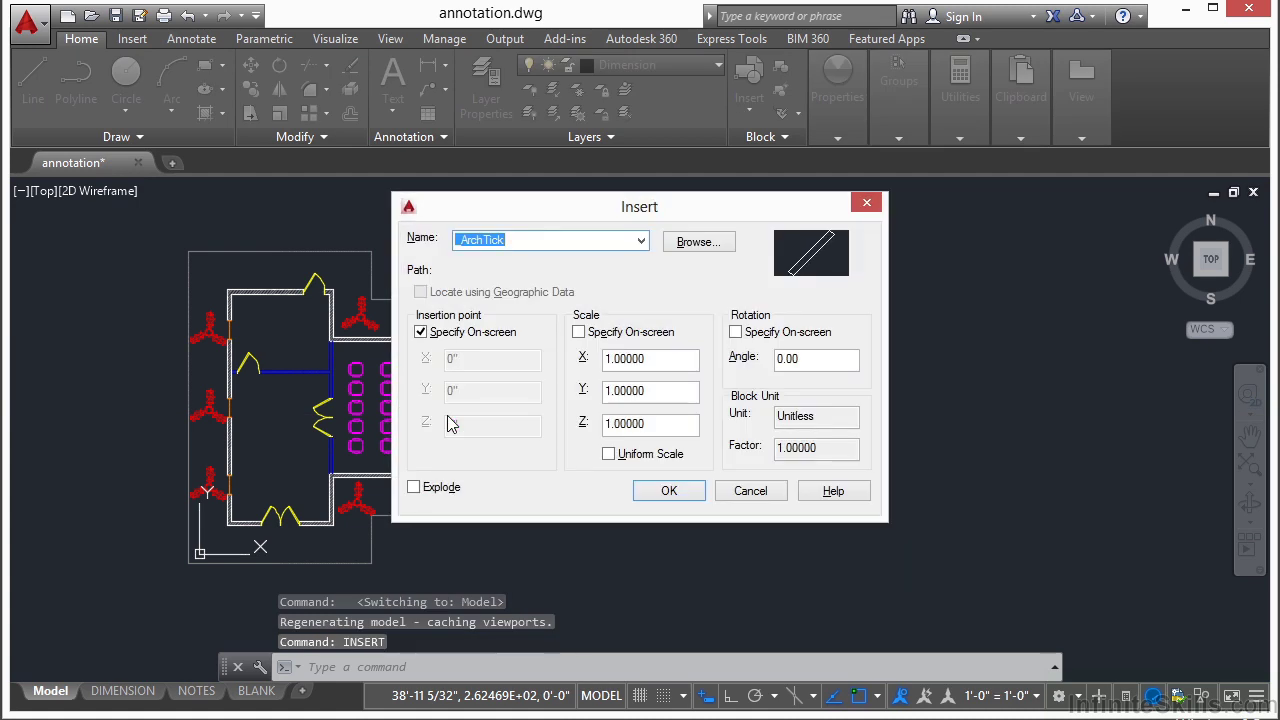
{"action": "left_click", "coordinate": [641, 240]}
{"action": "left_click", "coordinate": [471, 284]}
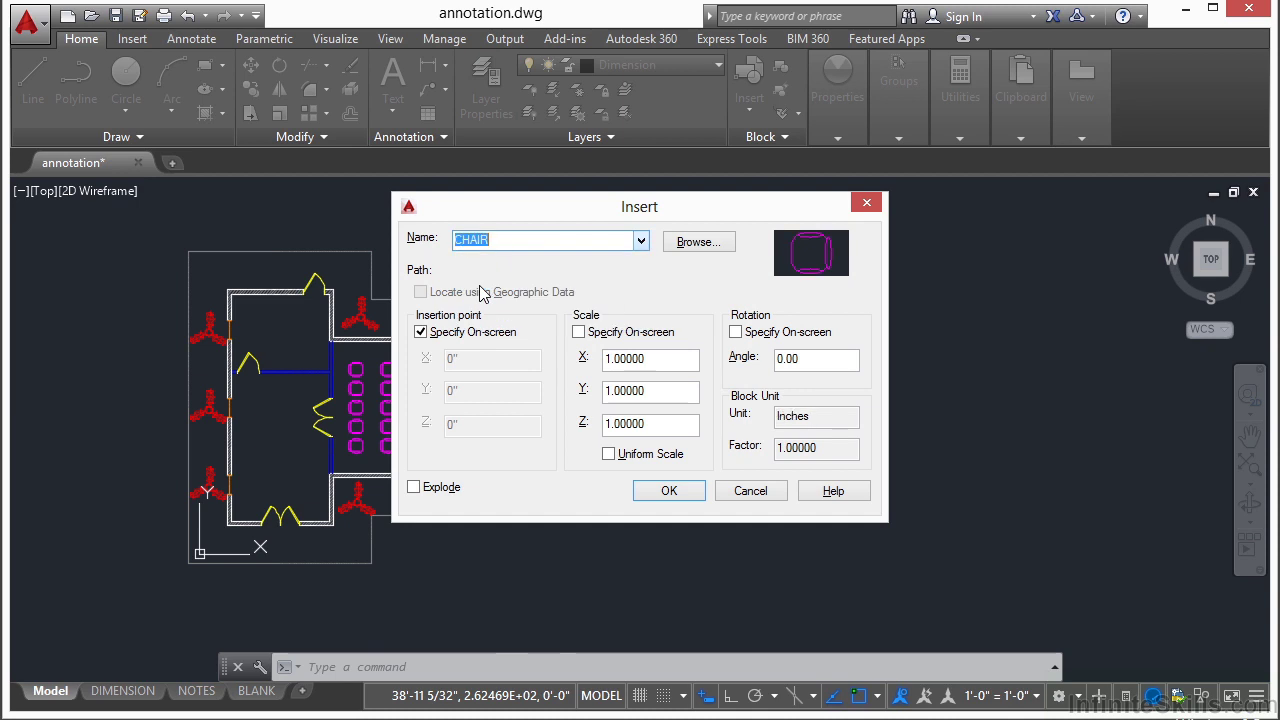
{"action": "left_click", "coordinate": [669, 490]}
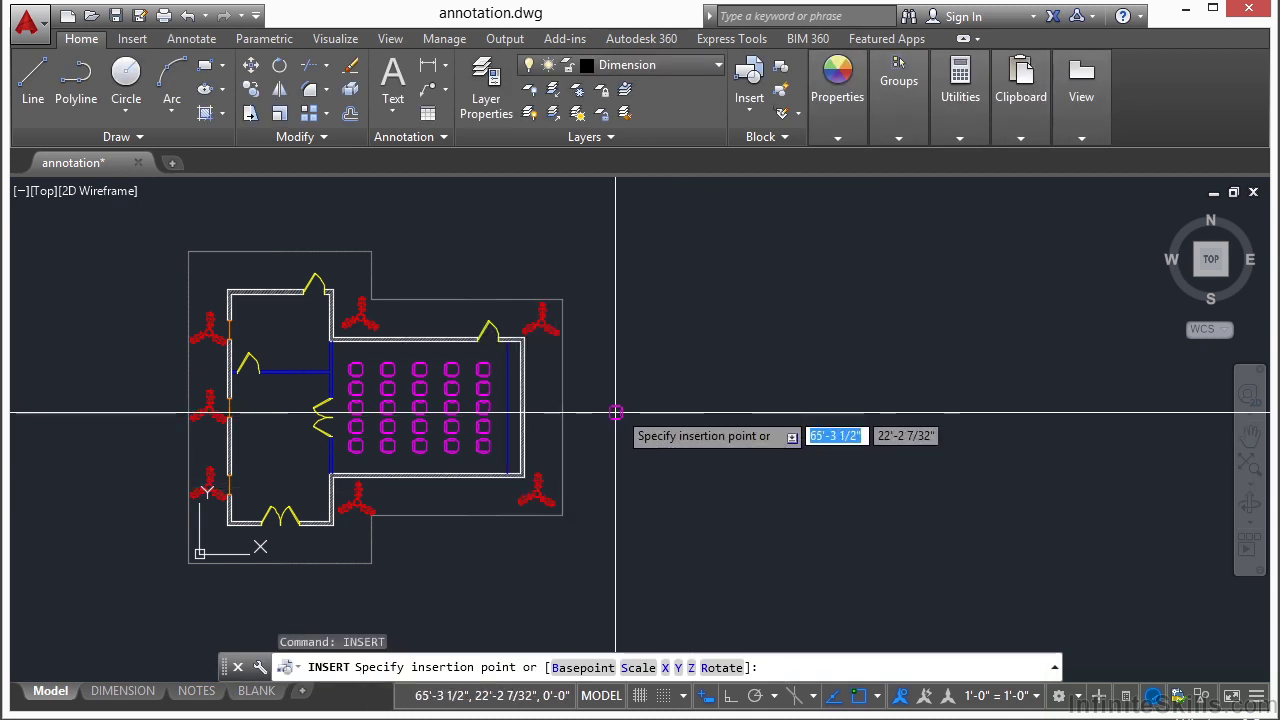
{"action": "scroll", "coordinate": [618, 410], "scroll_direction": "up", "scroll_amount": 6}
{"action": "left_click", "coordinate": [580, 396]}
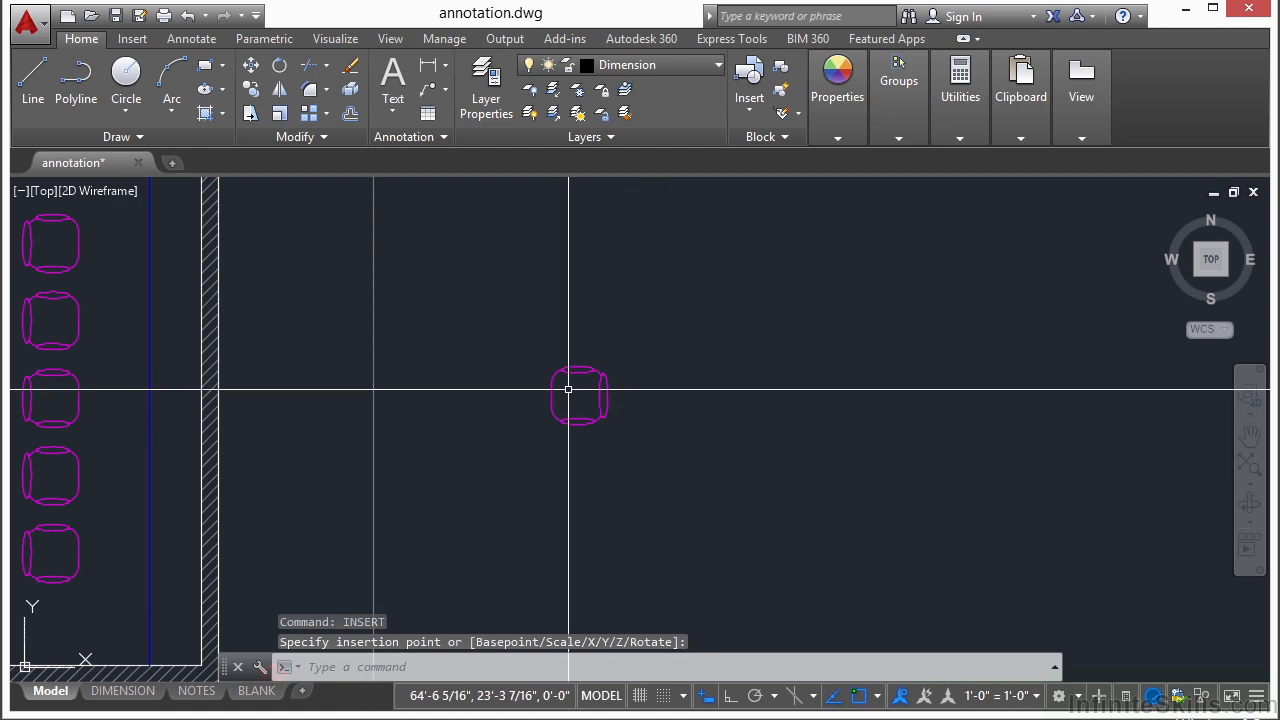
Move the inserted chair farther east, away from the building outline.
{"action": "type", "text": "m"}
{"action": "key", "text": "Return"}
{"action": "left_click", "coordinate": [651, 346]}
{"action": "left_click", "coordinate": [517, 506]}
{"action": "key", "text": "Return"}
{"action": "left_click", "coordinate": [511, 480]}
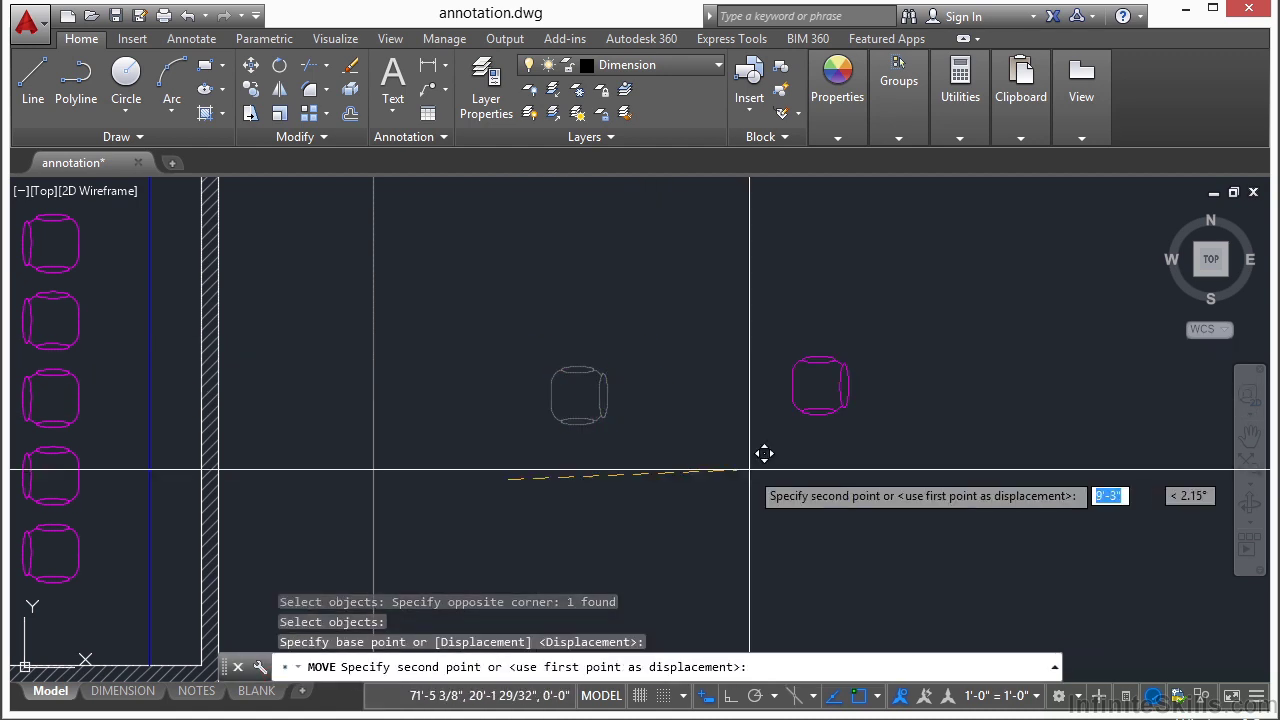
{"action": "left_click", "coordinate": [877, 471]}
{"action": "middle_click_drag", "start_coordinate": [1020, 446], "coordinate": [612, 446]}
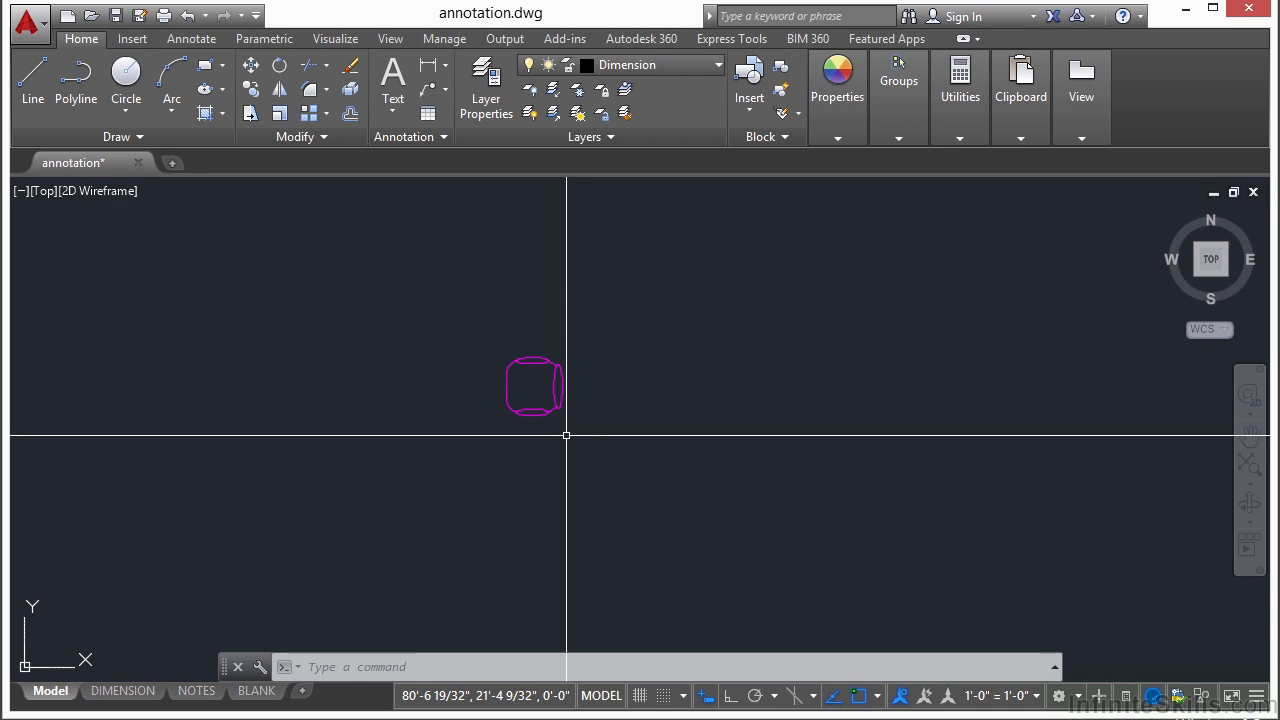
Examine the rows of chairs in the room and the separate chair outside the building.
{"action": "scroll", "coordinate": [631, 423], "scroll_direction": "down", "scroll_amount": 4}
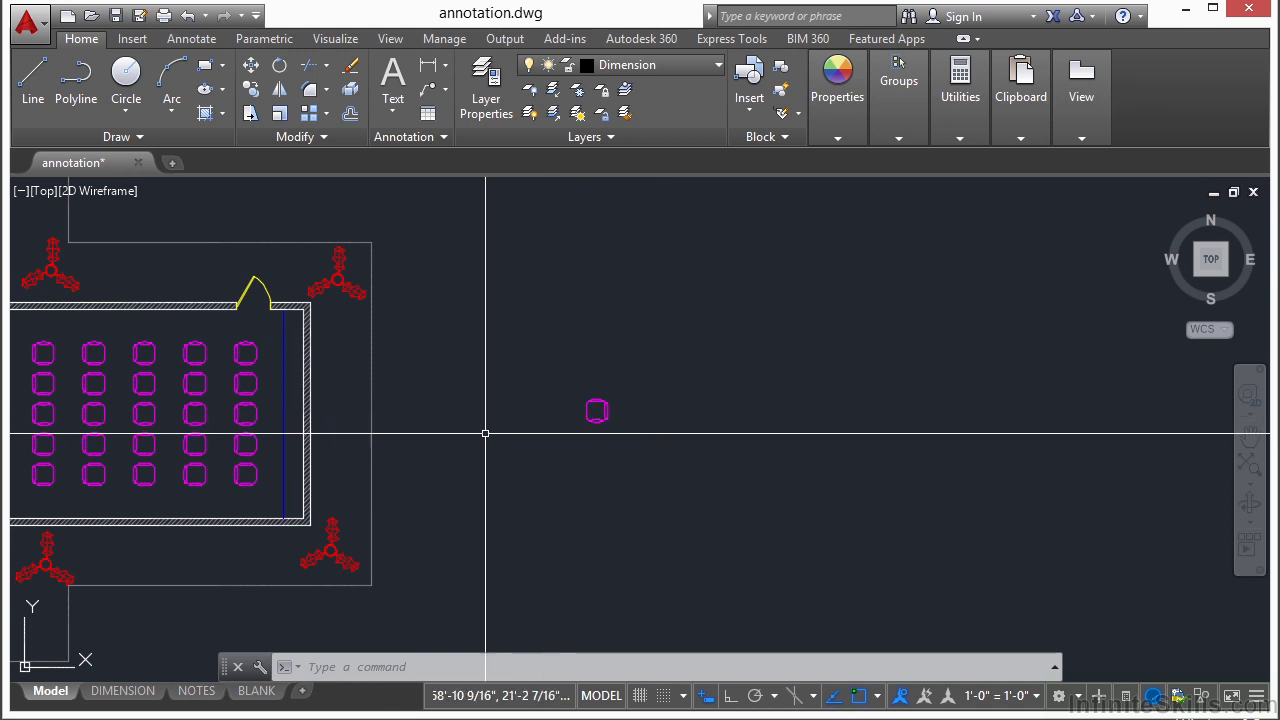
{"action": "scroll", "coordinate": [258, 434], "scroll_direction": "up", "scroll_amount": 2}
{"action": "scroll", "coordinate": [241, 450], "scroll_direction": "up", "scroll_amount": 2}
{"action": "middle_click_drag", "start_coordinate": [241, 450], "coordinate": [632, 448]}
{"action": "scroll", "coordinate": [632, 448], "scroll_direction": "down", "scroll_amount": 2}
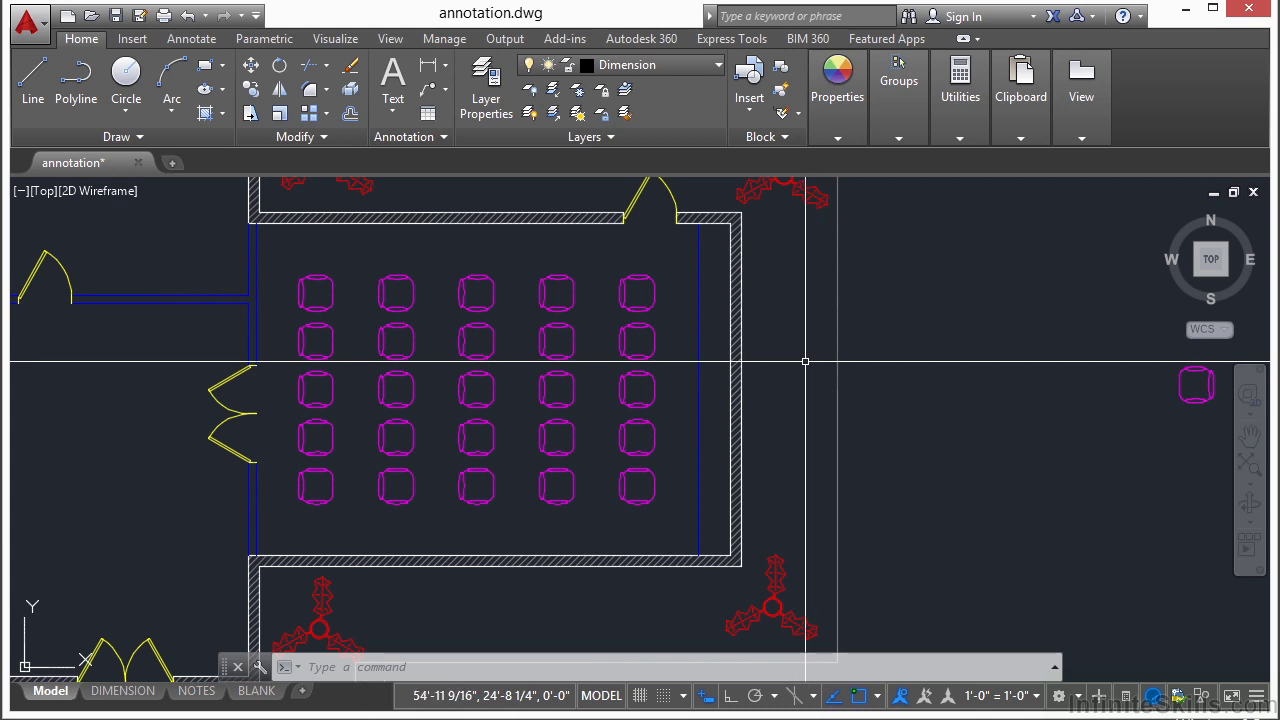
{"action": "middle_click_drag", "start_coordinate": [925, 367], "coordinate": [612, 371]}
{"action": "scroll", "coordinate": [884, 370], "scroll_direction": "up", "scroll_amount": 2}
{"action": "middle_click_drag", "start_coordinate": [884, 370], "coordinate": [814, 380]}
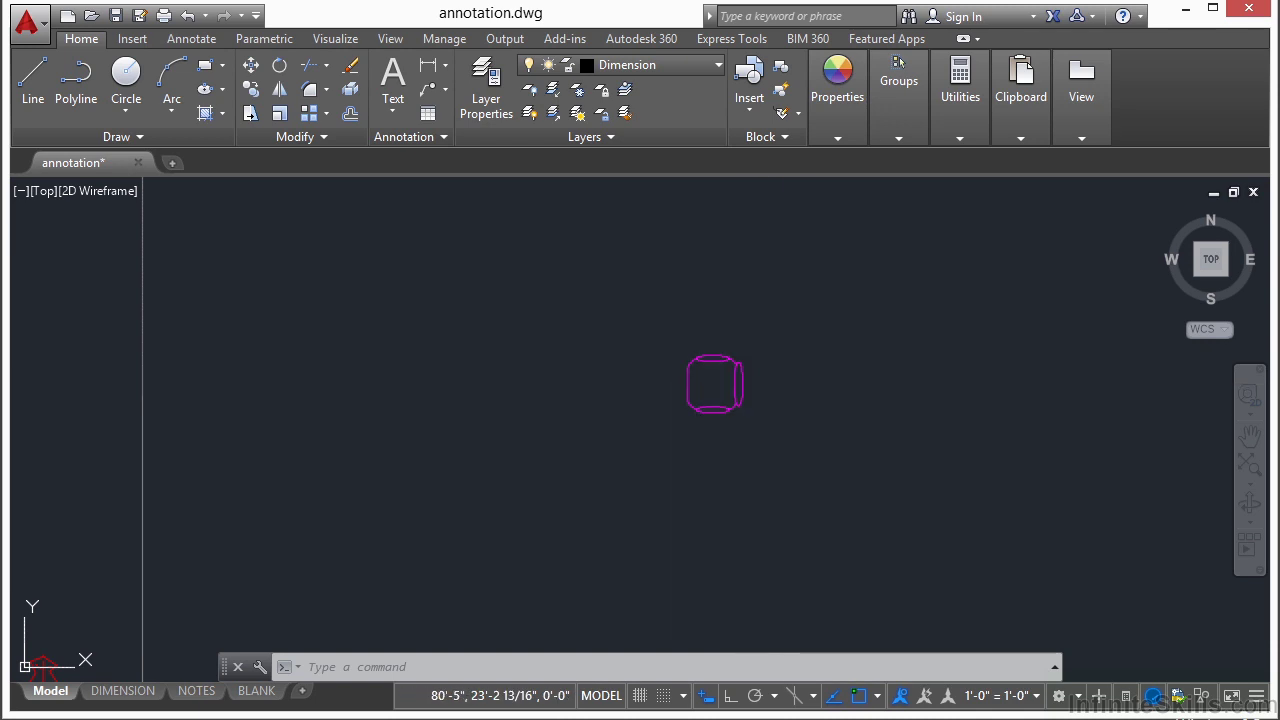
Open the separate chair's block in the Block Editor and move the authoring palettes clear of the ribbon.
{"action": "double_click", "coordinate": [741, 385]}
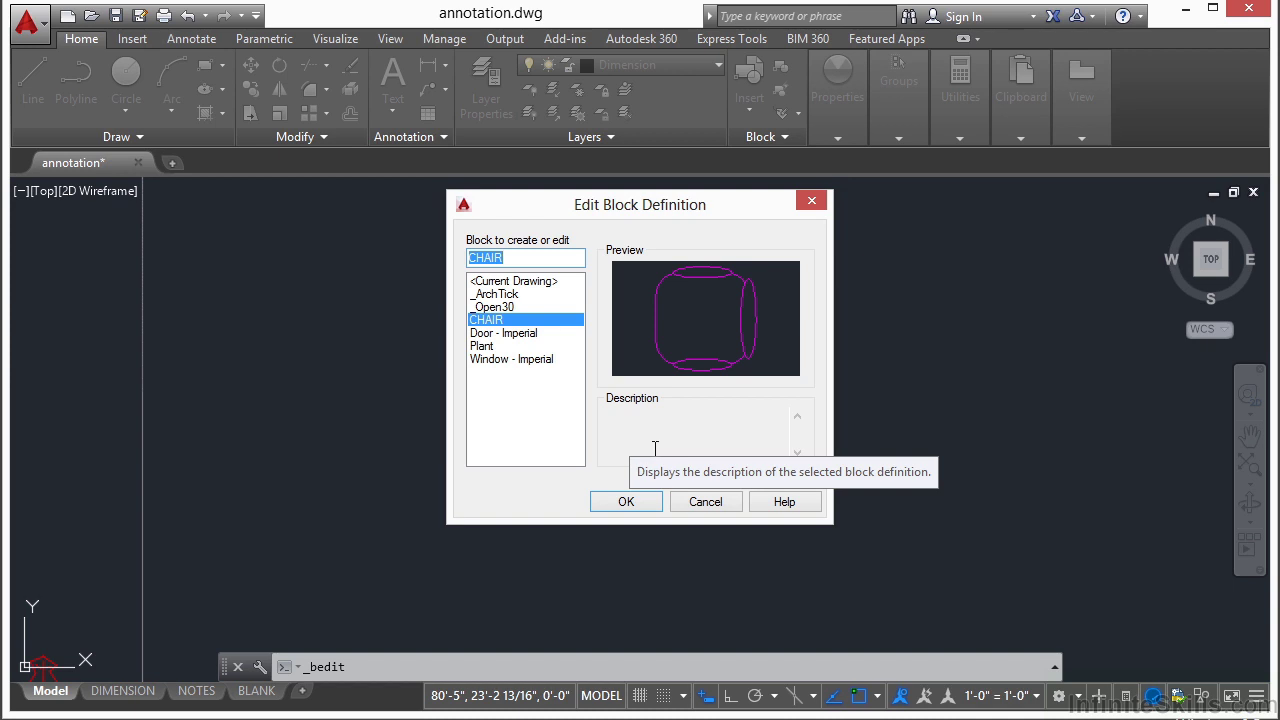
{"action": "left_click", "coordinate": [684, 502]}
{"action": "left_click", "coordinate": [727, 412]}
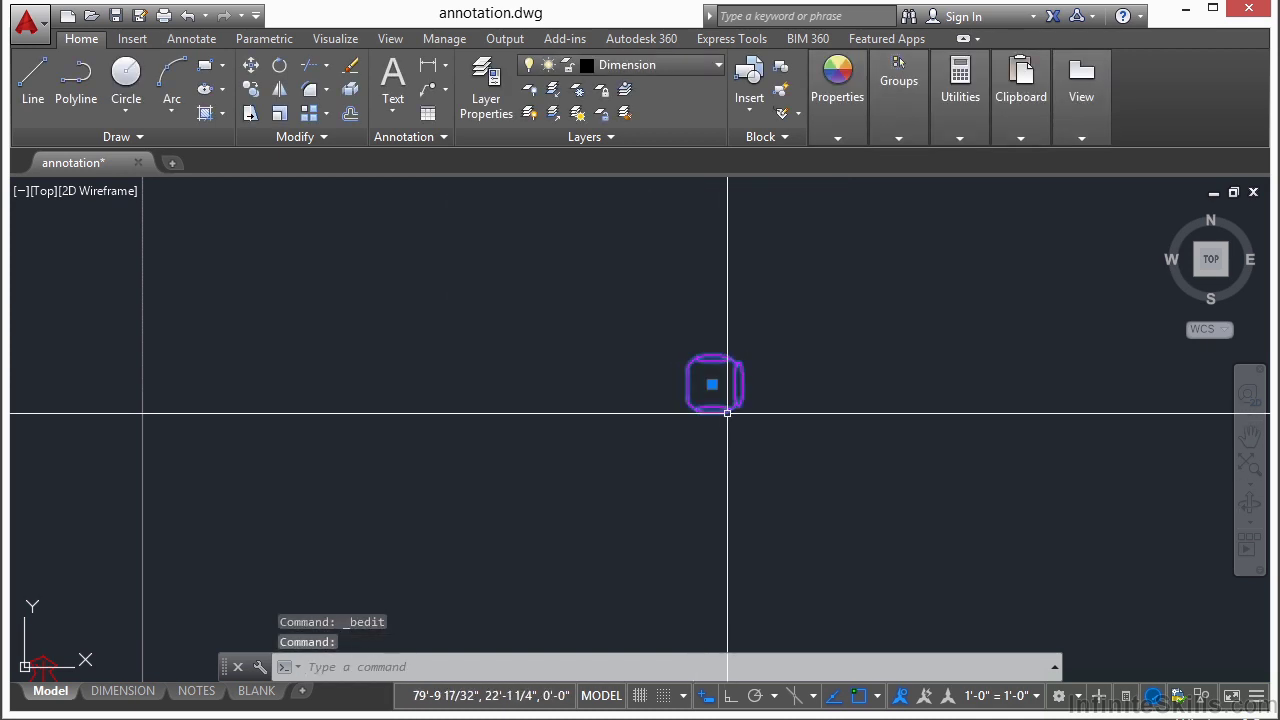
{"action": "right_click", "coordinate": [728, 419]}
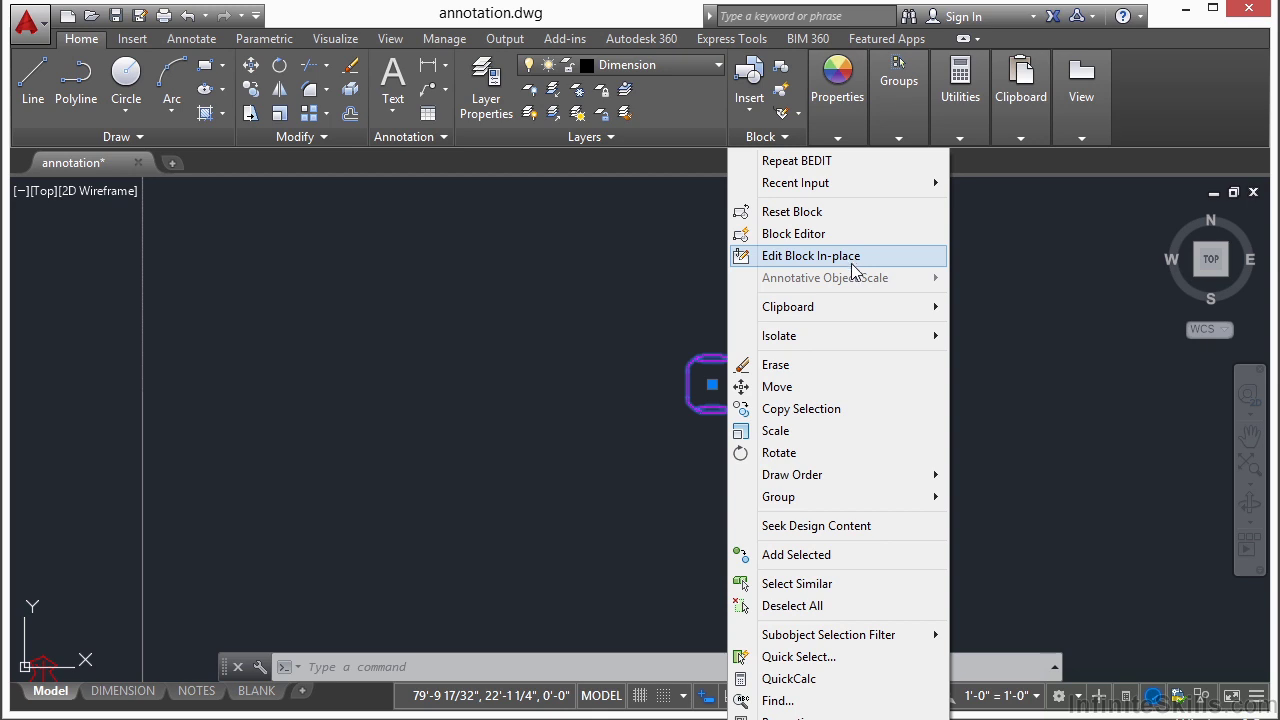
{"action": "left_click", "coordinate": [810, 236]}
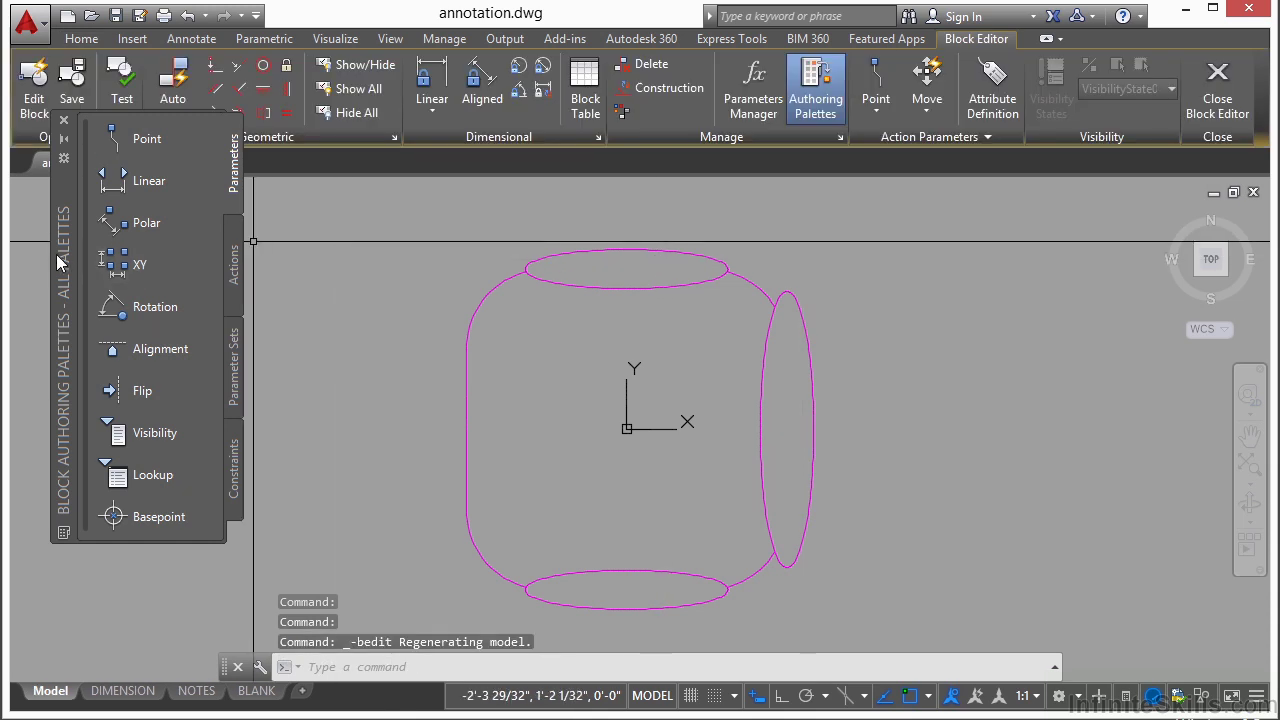
{"action": "left_click_drag", "start_coordinate": [60, 258], "coordinate": [52, 341]}
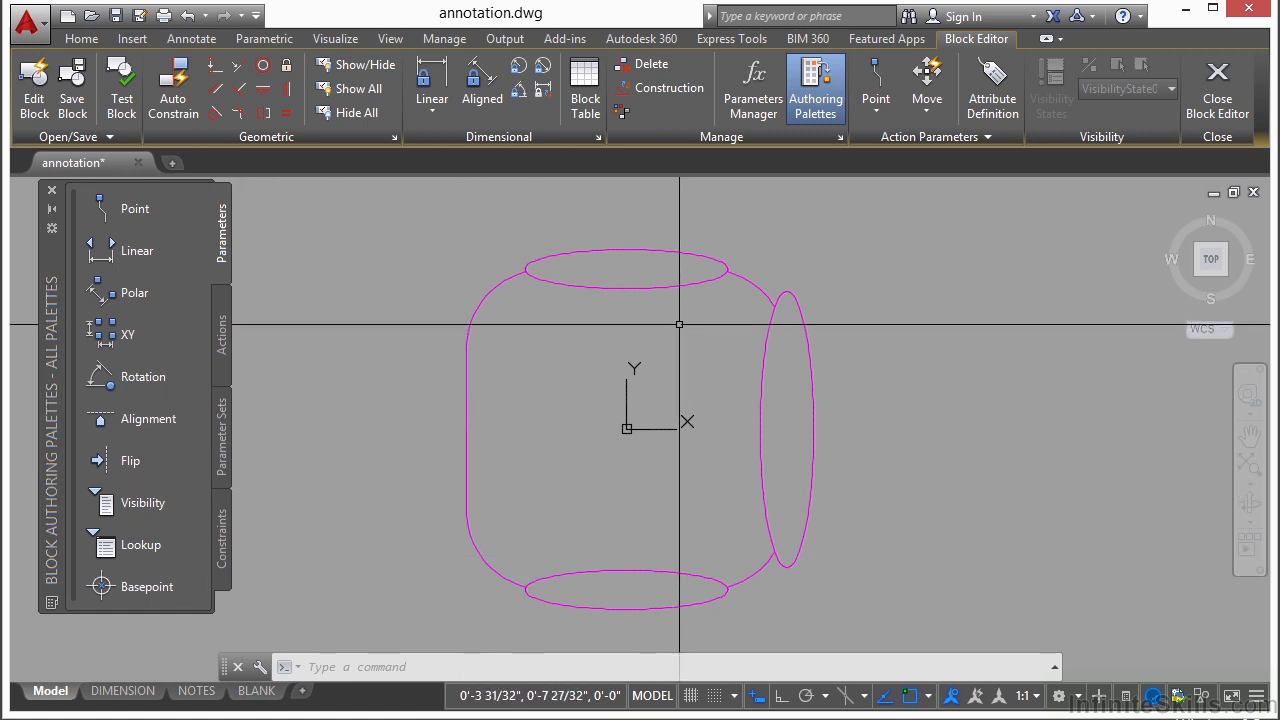
Narrow the chair's backrest ellipse by stretching its outer quadrant grip inward toward the ellipse's centre.
{"action": "scroll", "coordinate": [681, 326], "scroll_direction": "down", "scroll_amount": 2}
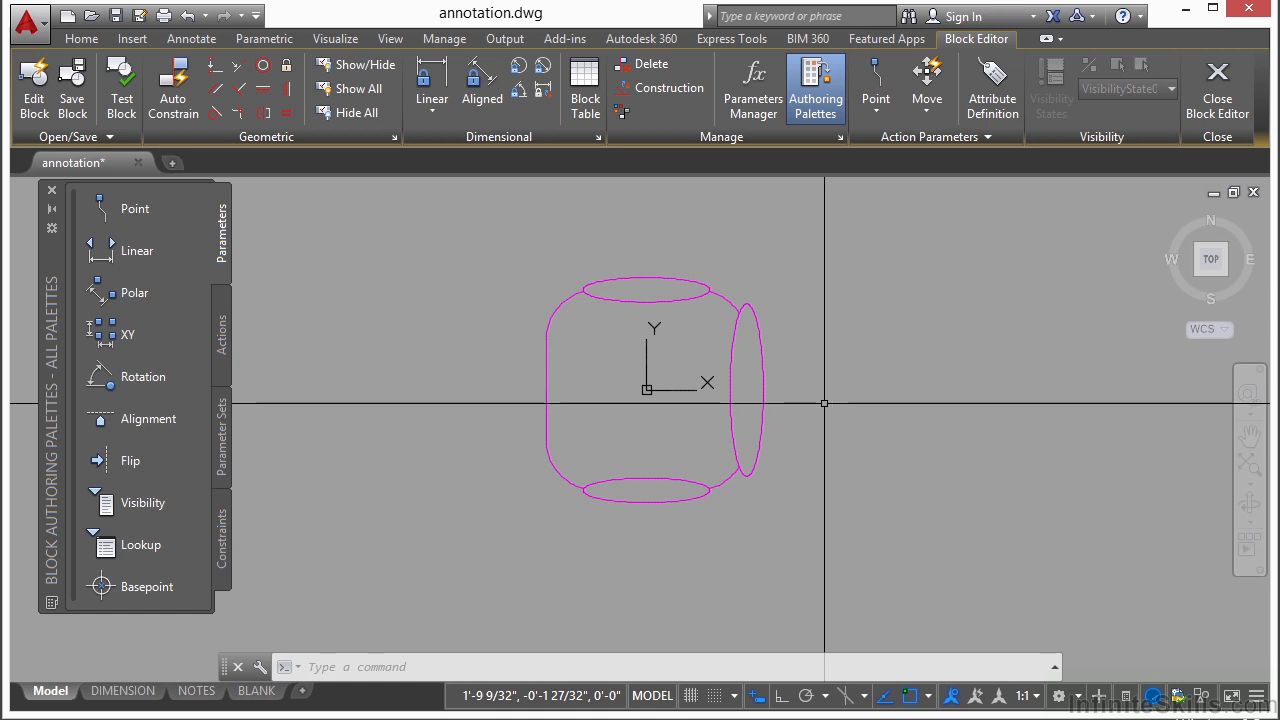
{"action": "left_click", "coordinate": [763, 375]}
{"action": "scroll", "coordinate": [747, 370], "scroll_direction": "up", "scroll_amount": 4}
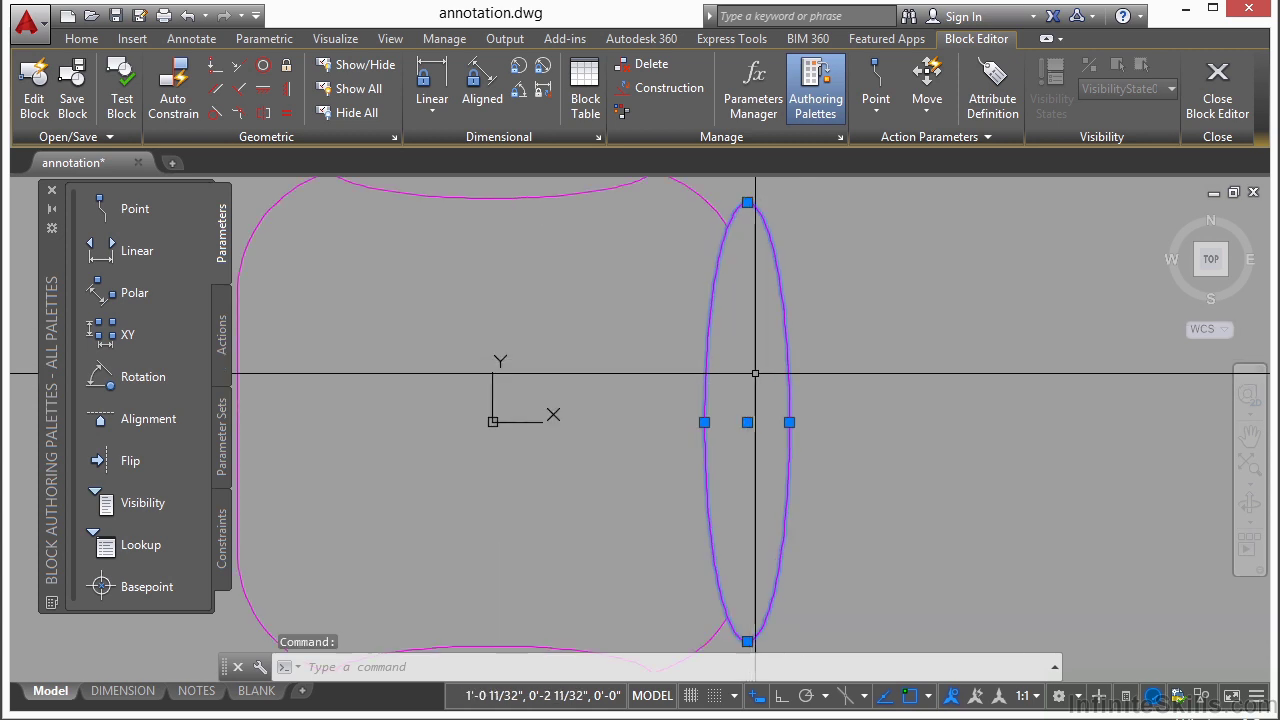
{"action": "left_click", "coordinate": [789, 422]}
{"action": "scroll", "coordinate": [778, 420], "scroll_direction": "up", "scroll_amount": 3}
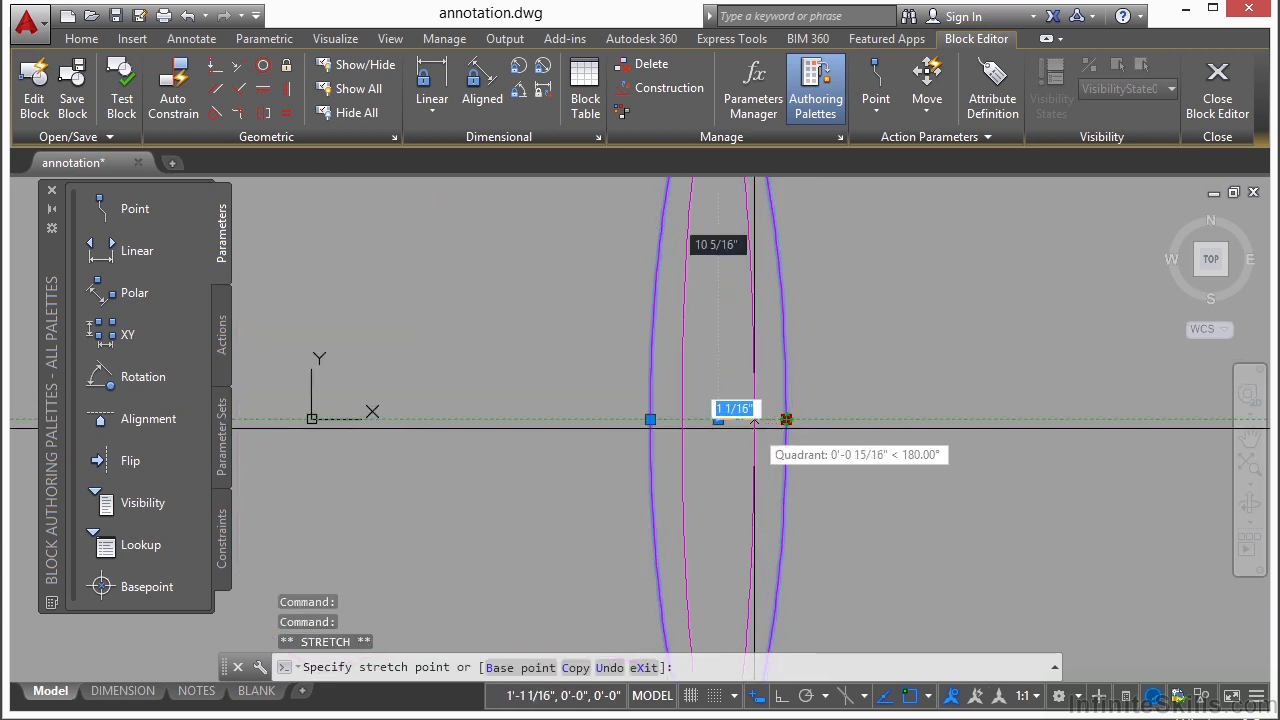
{"action": "left_click", "coordinate": [749, 427]}
{"action": "scroll", "coordinate": [825, 352], "scroll_direction": "down", "scroll_amount": 3}
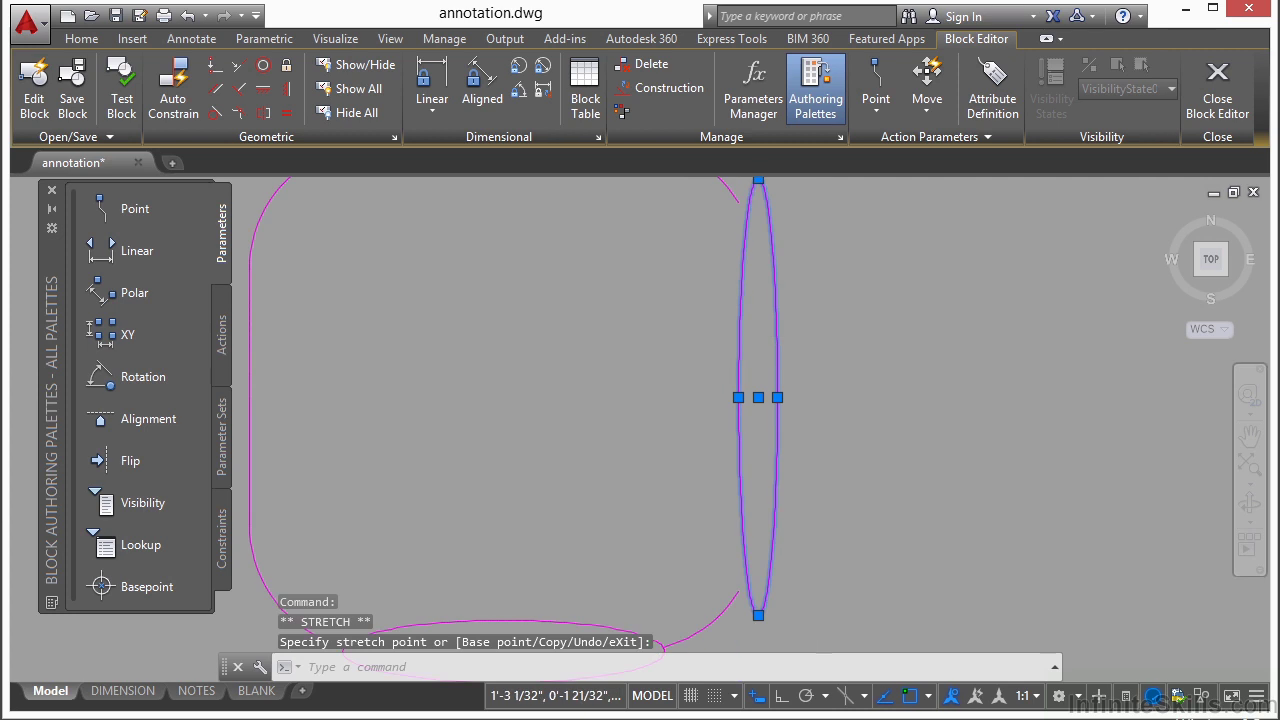
{"action": "key", "text": "Escape"}
Erase the two armrest ellipses on the upper and lower sides of the chair.
{"action": "type", "text": "e"}
{"action": "key", "text": "Return"}
{"action": "left_click", "coordinate": [648, 254]}
{"action": "left_click", "coordinate": [634, 240]}
{"action": "left_click", "coordinate": [645, 556]}
{"action": "left_click", "coordinate": [606, 524]}
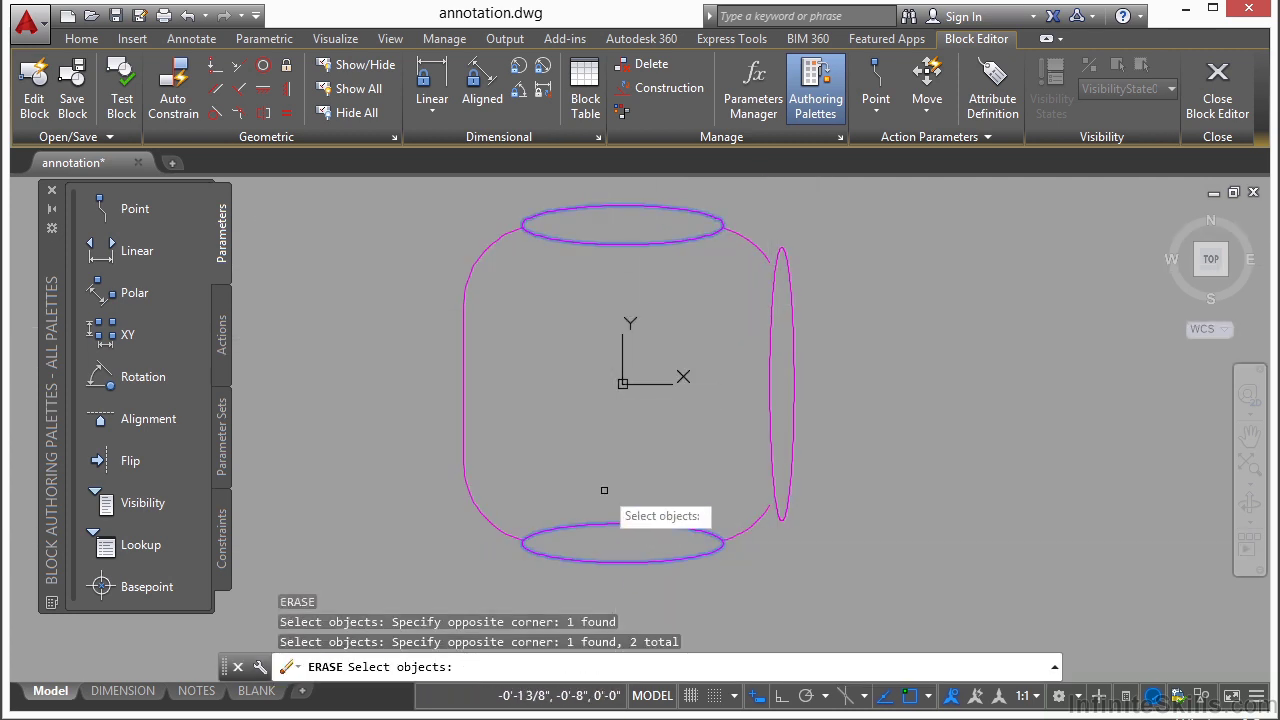
{"action": "key", "text": "Return"}
Draw two horizontal lines joining the arc endpoints to close the gaps on the chair's lower and upper sides.
{"action": "type", "text": "l"}
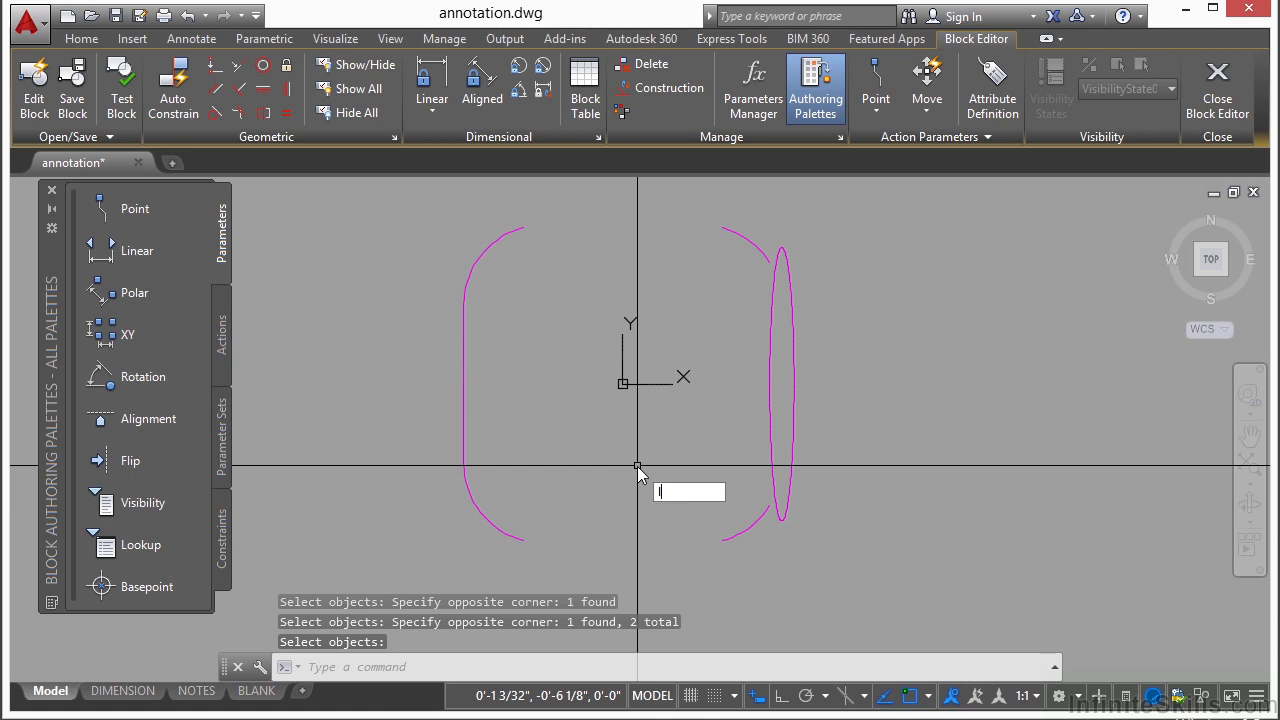
{"action": "key", "text": "Return"}
{"action": "left_click", "coordinate": [522, 540]}
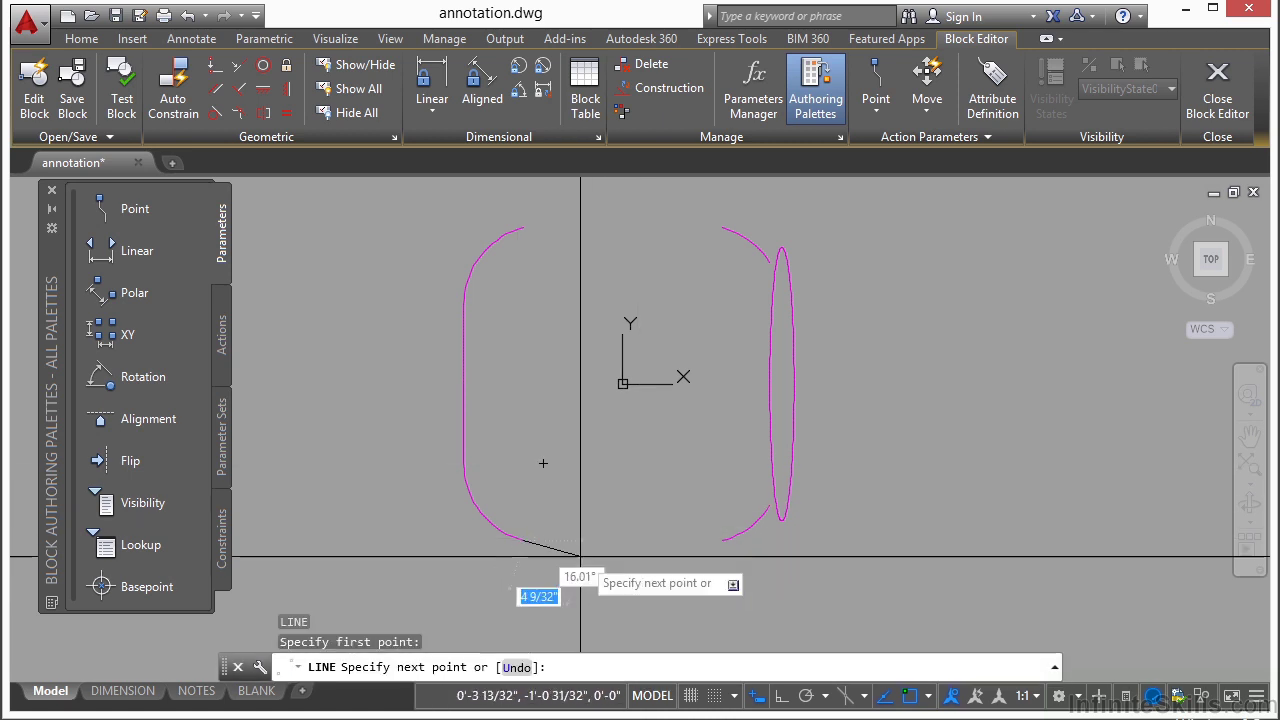
{"action": "left_click", "coordinate": [722, 540]}
{"action": "key", "text": "Return"}
{"action": "key", "text": "Return"}
{"action": "left_click", "coordinate": [522, 228]}
{"action": "left_click", "coordinate": [722, 228]}
{"action": "key", "text": "Return"}
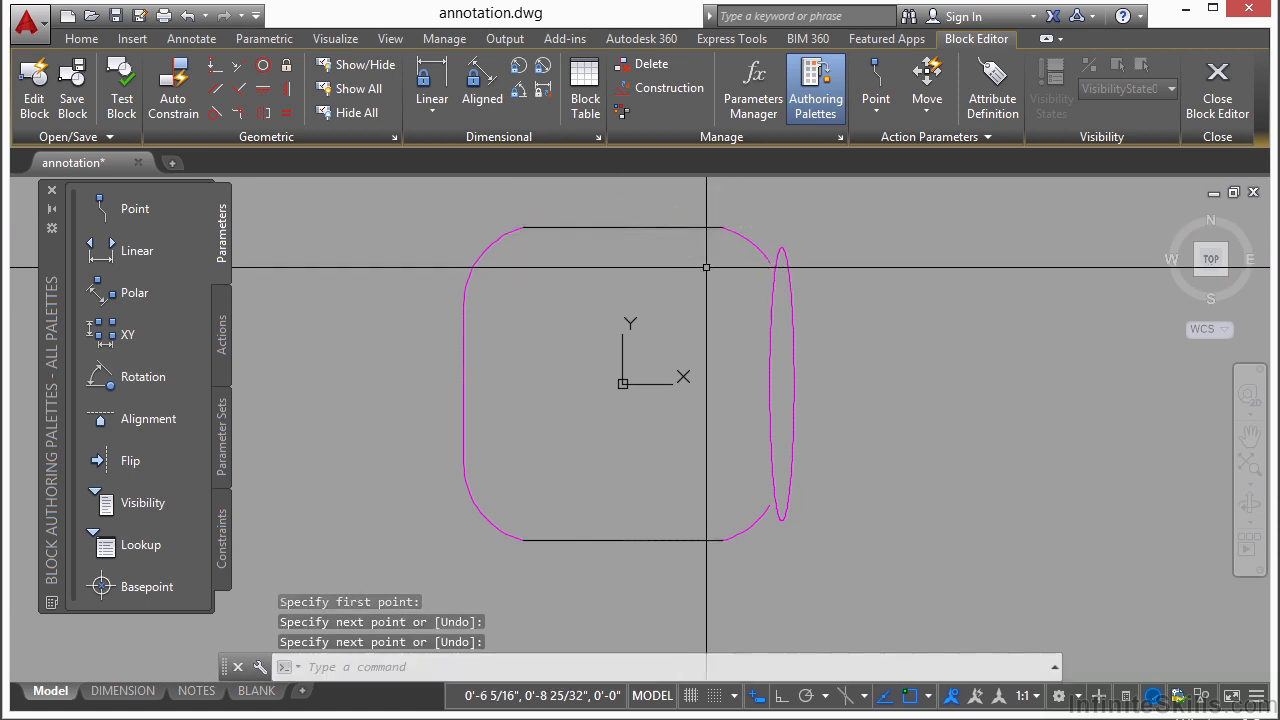
Close the authoring palettes and assign all of the chair's geometry to layer 0.
{"action": "left_click", "coordinate": [426, 203]}
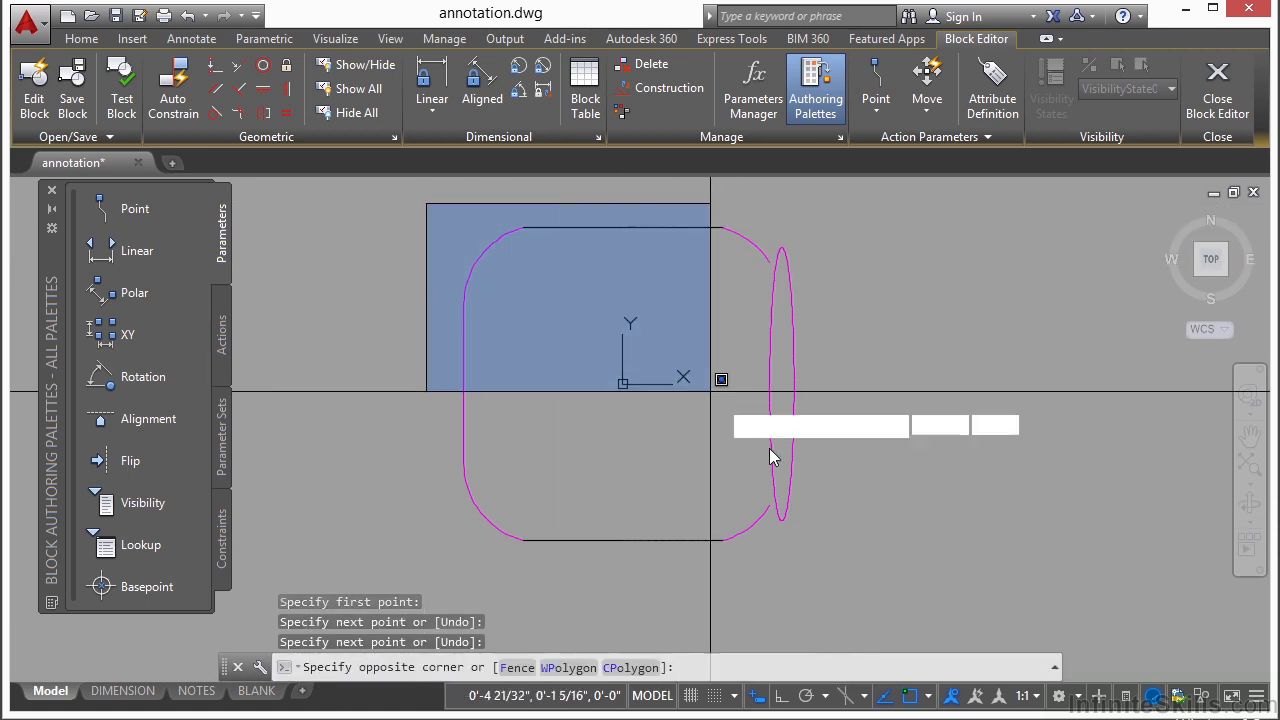
{"action": "left_click", "coordinate": [878, 558]}
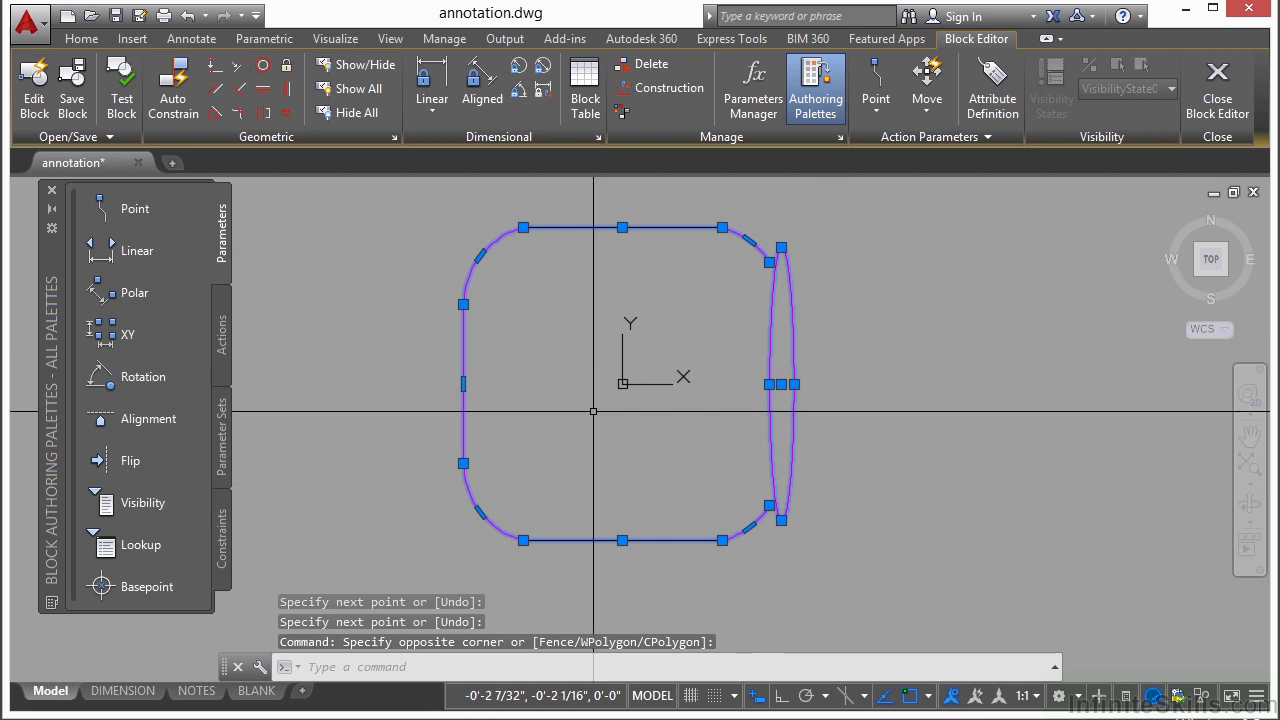
{"action": "key", "text": "ctrl+1"}
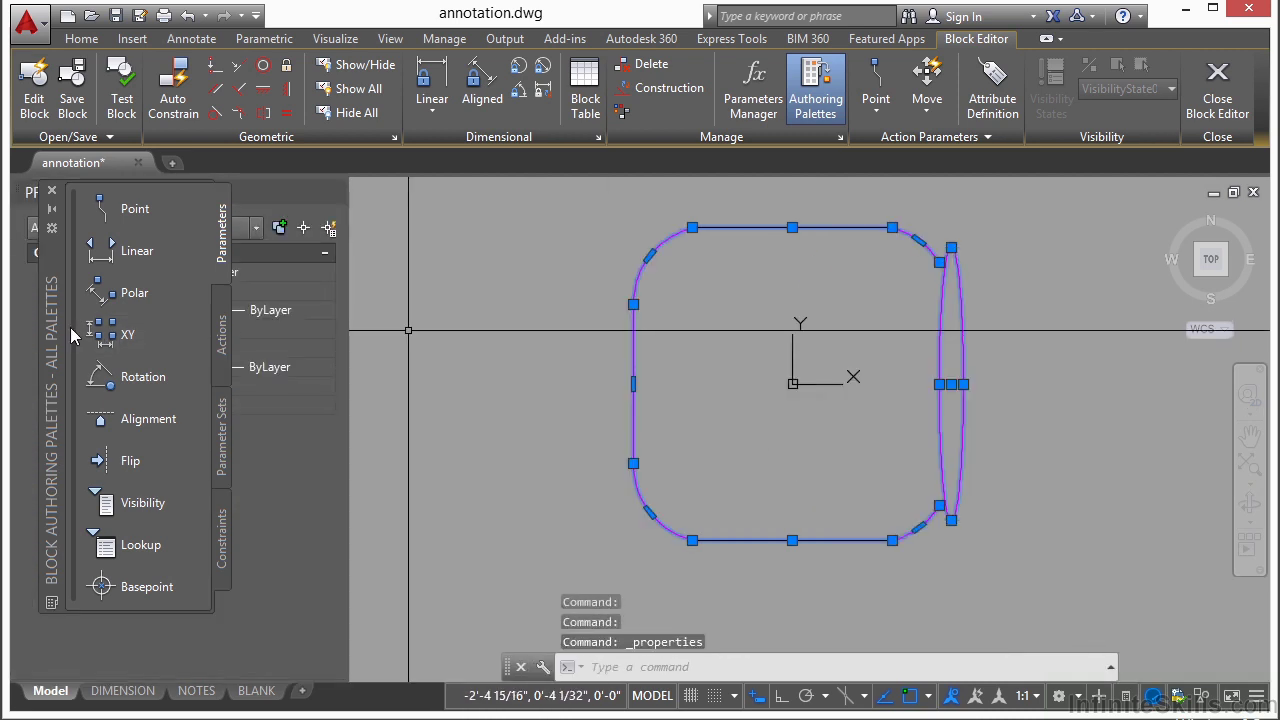
{"action": "left_click", "coordinate": [52, 194]}
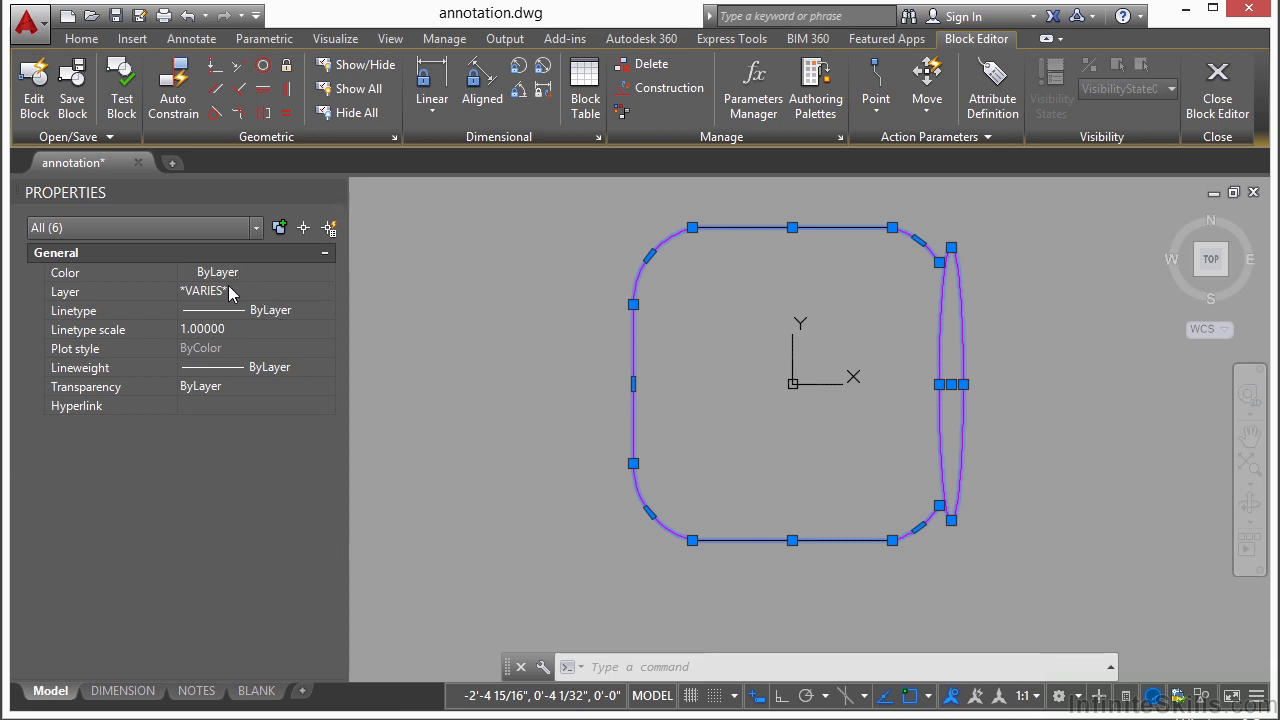
{"action": "left_click", "coordinate": [327, 292]}
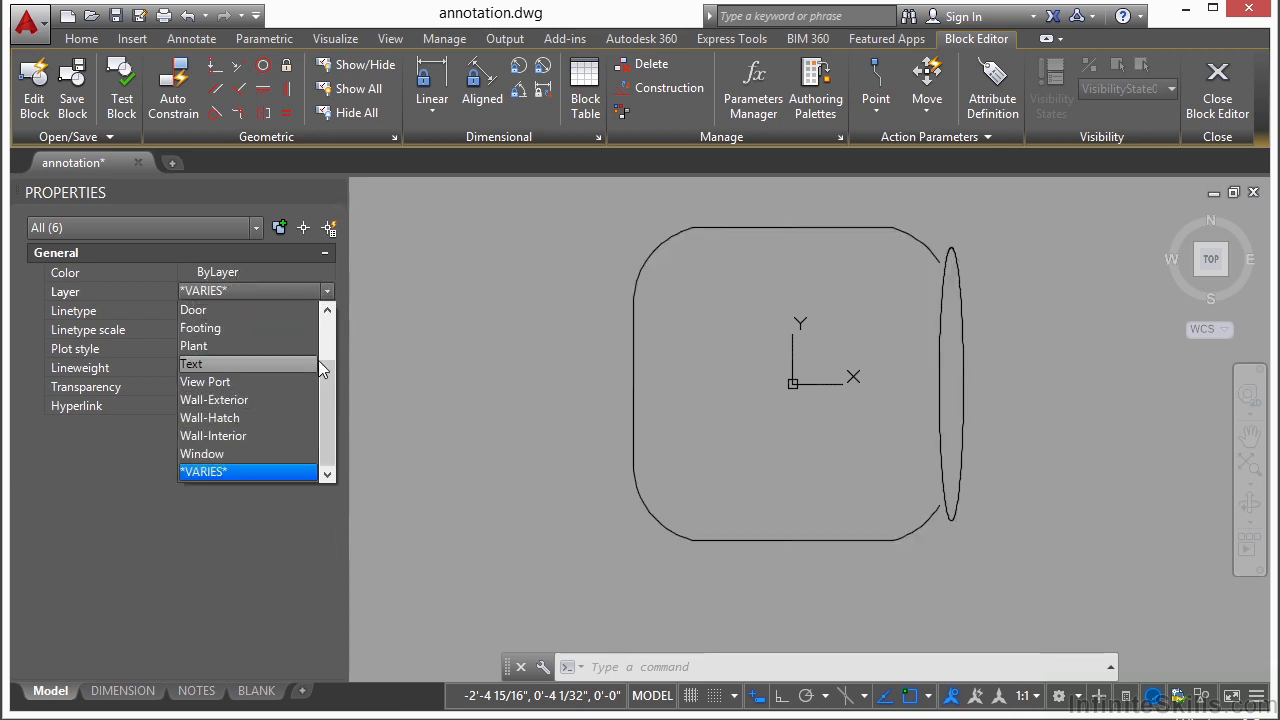
{"action": "left_click_drag", "start_coordinate": [333, 392], "coordinate": [333, 330]}
{"action": "left_click", "coordinate": [263, 315]}
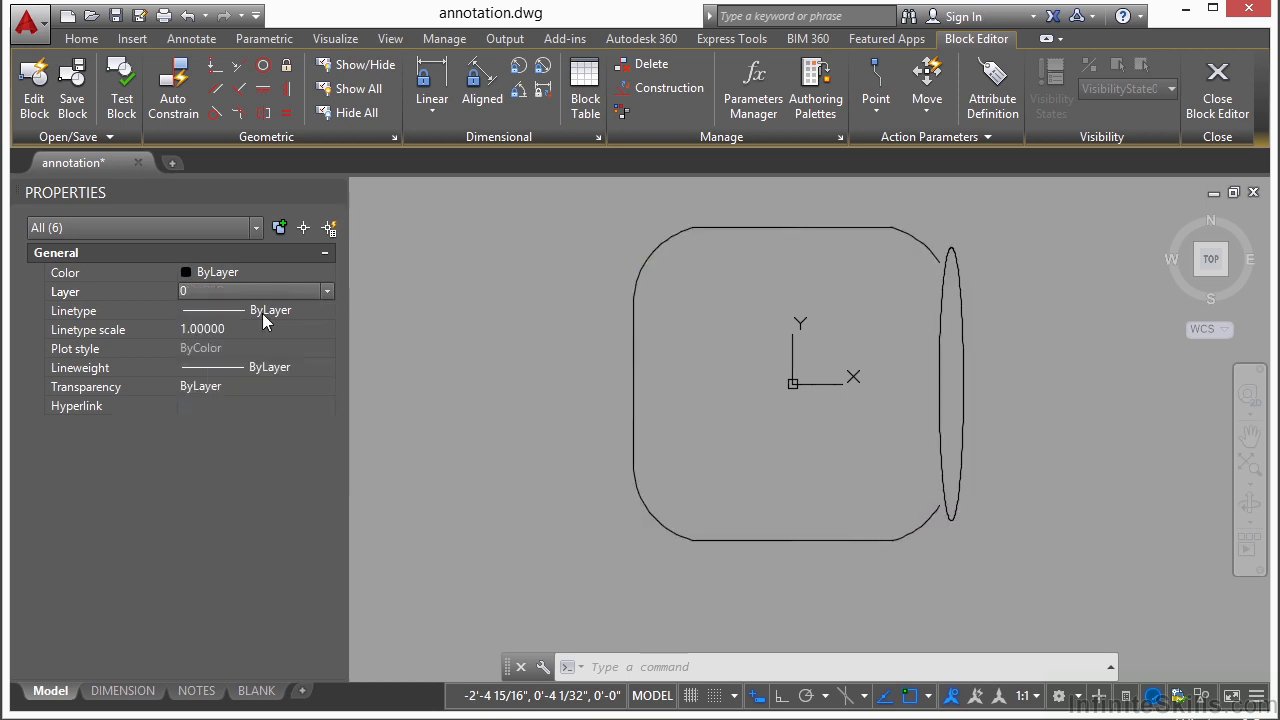
{"action": "key", "text": "Escape"}
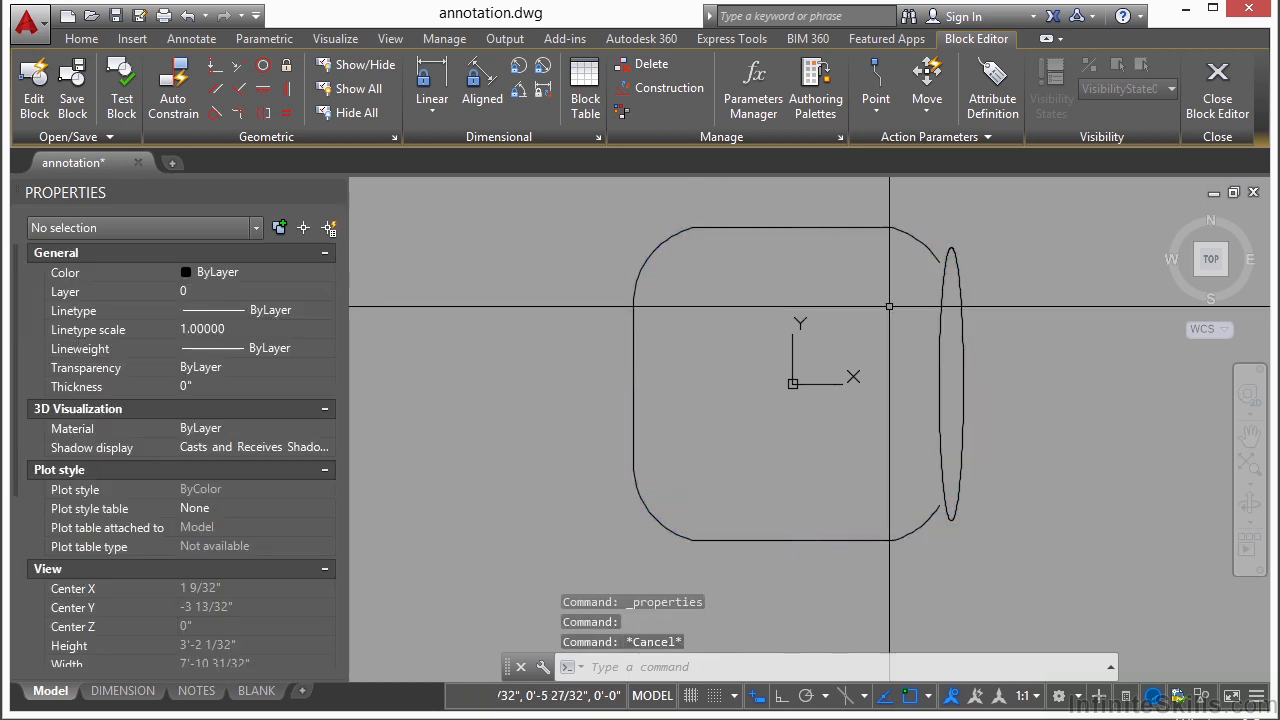
{"action": "type", "text": "m"}
{"action": "key", "text": "Return"}
{"action": "left_click", "coordinate": [953, 264]}
{"action": "key", "text": "Escape"}
Extend the two arcs on the chair's backrest side so they meet the narrow backrest ellipse.
{"action": "scroll", "coordinate": [953, 264], "scroll_direction": "up", "scroll_amount": 4}
{"action": "type", "text": "ex"}
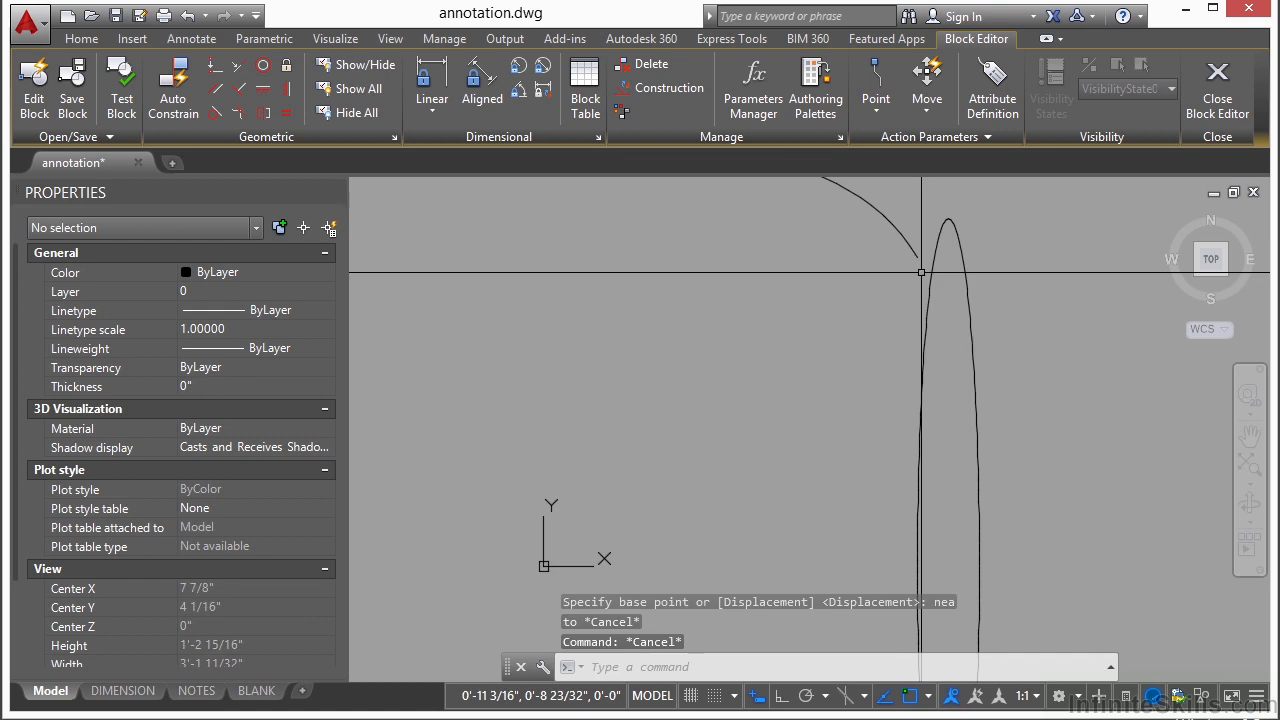
{"action": "key", "text": "Return"}
{"action": "key", "text": "Return"}
{"action": "scroll", "coordinate": [932, 337], "scroll_direction": "down", "scroll_amount": 3}
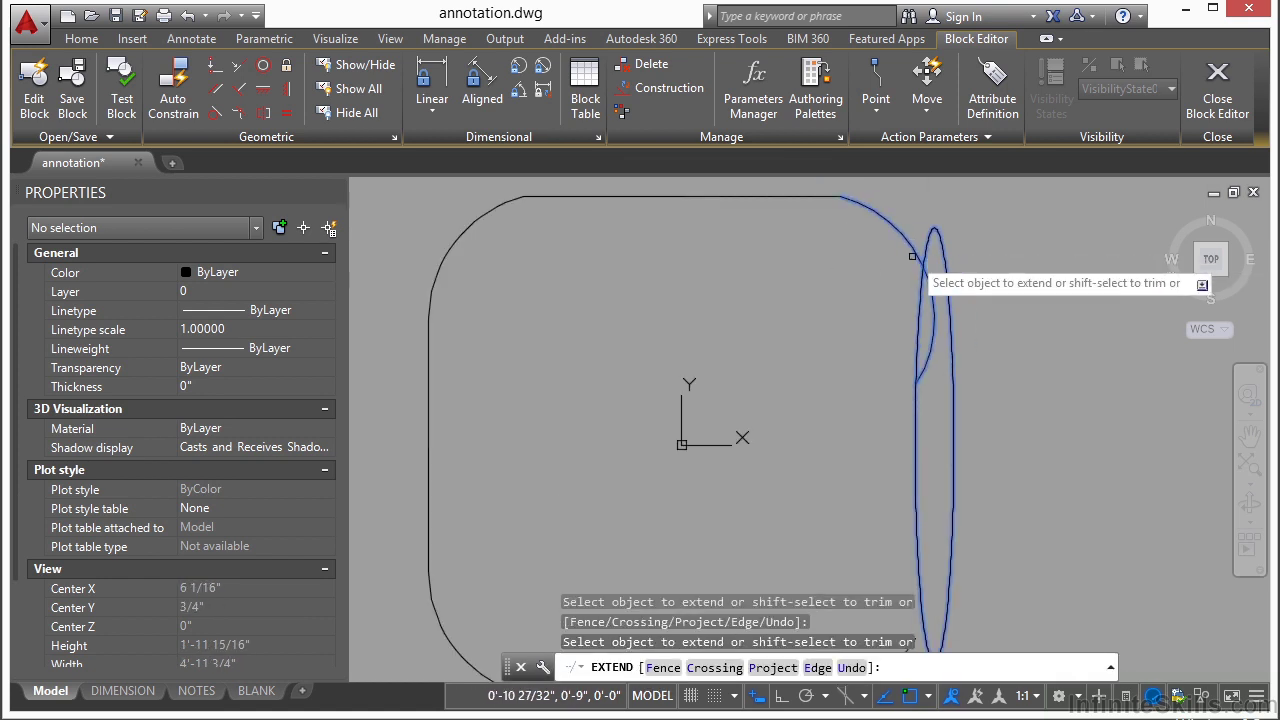
{"action": "scroll", "coordinate": [850, 450], "scroll_direction": "up", "scroll_amount": 3}
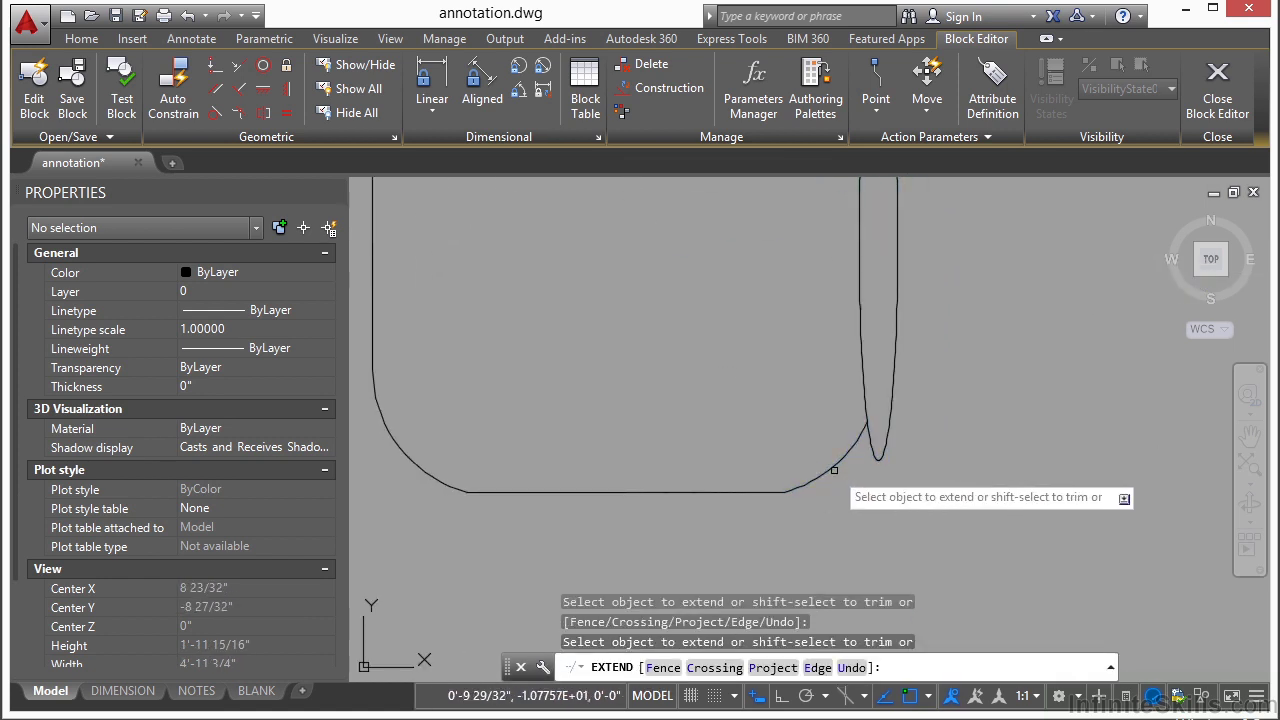
{"action": "key", "text": "Return"}
Close the Block Editor and save the changes to the CHAIR block.
{"action": "scroll", "coordinate": [820, 440], "scroll_direction": "down", "scroll_amount": 2}
{"action": "mouse_move", "coordinate": [750, 310]}
{"action": "middle_mouse_down"}
{"action": "mouse_move", "coordinate": [738, 393]}
{"action": "mouse_move", "coordinate": [752, 370]}
{"action": "middle_mouse_up"}
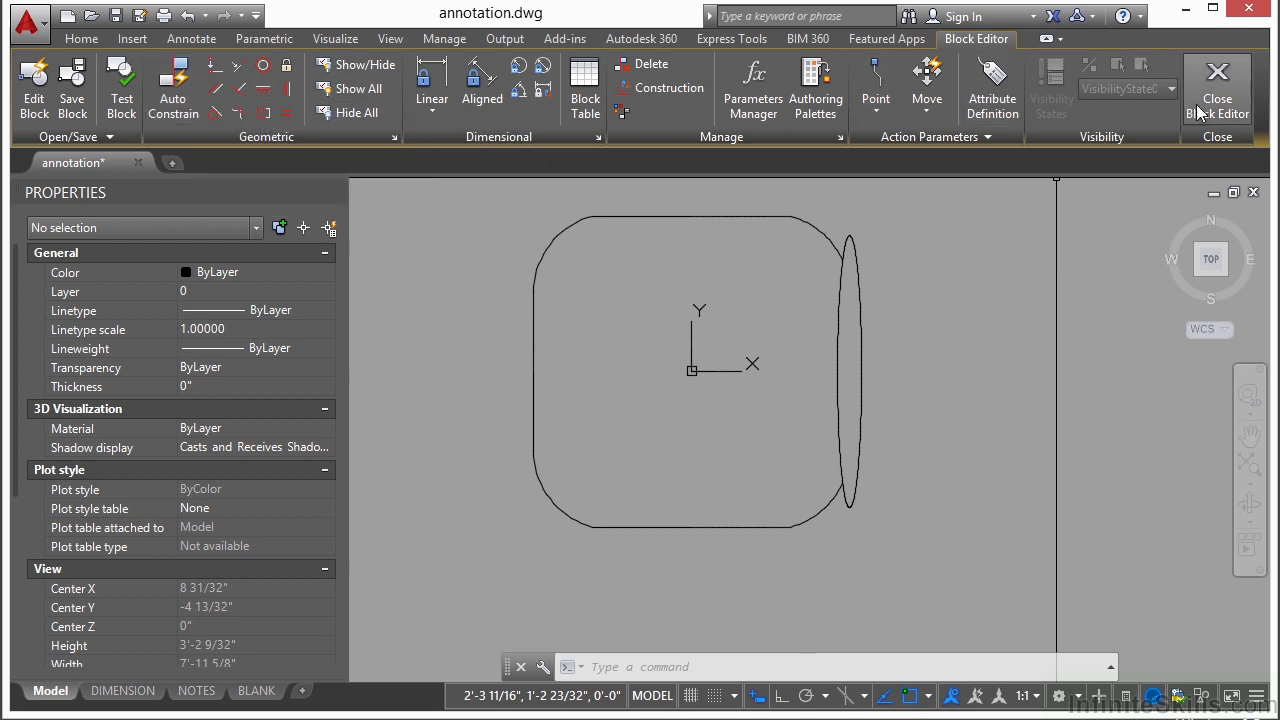
{"action": "left_click", "coordinate": [1230, 103]}
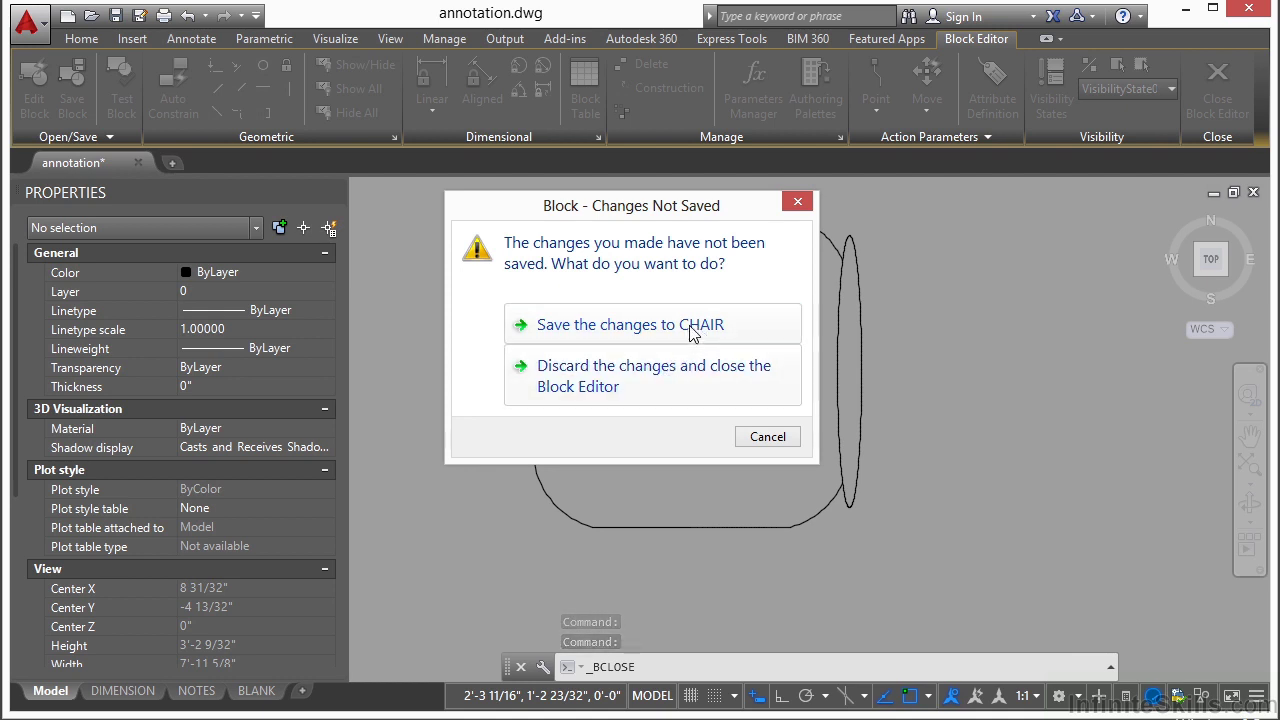
{"action": "left_click", "coordinate": [692, 325]}
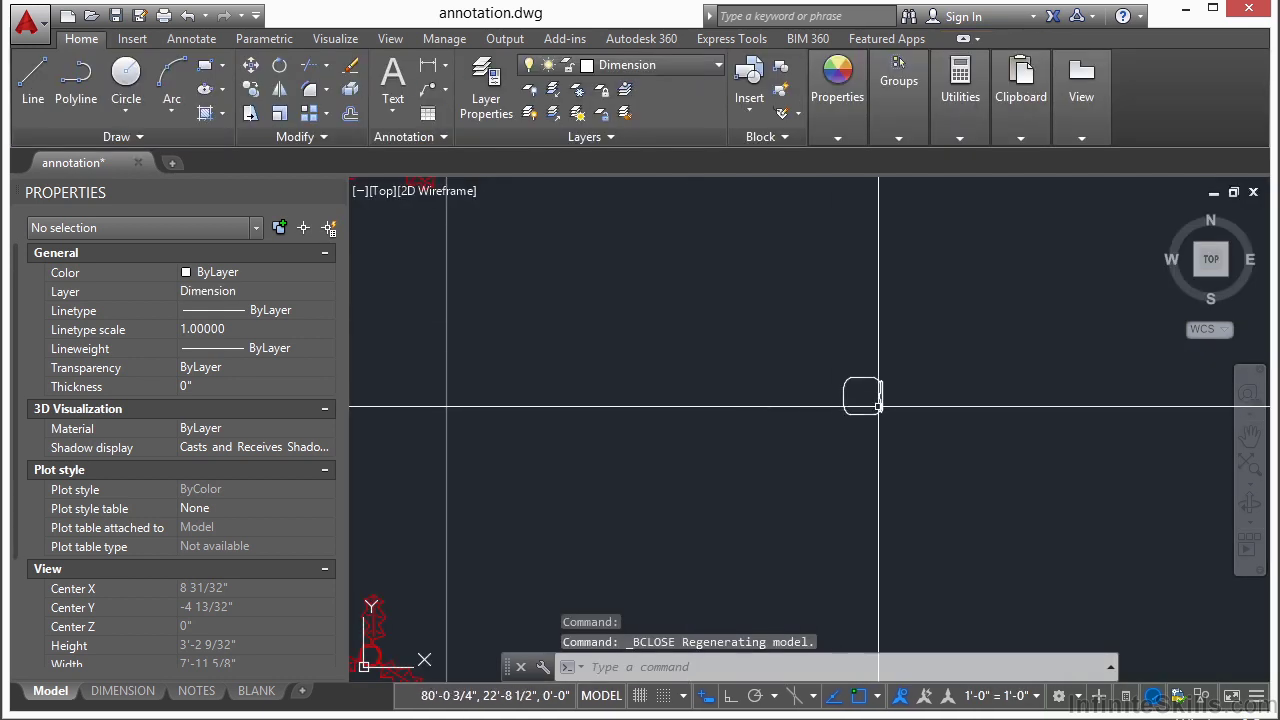
Open the chair nearest the double door's lower wall corner for in-place block editing, with all nested objects selected automatically.
{"action": "scroll", "coordinate": [850, 394], "scroll_direction": "down", "scroll_amount": 6}
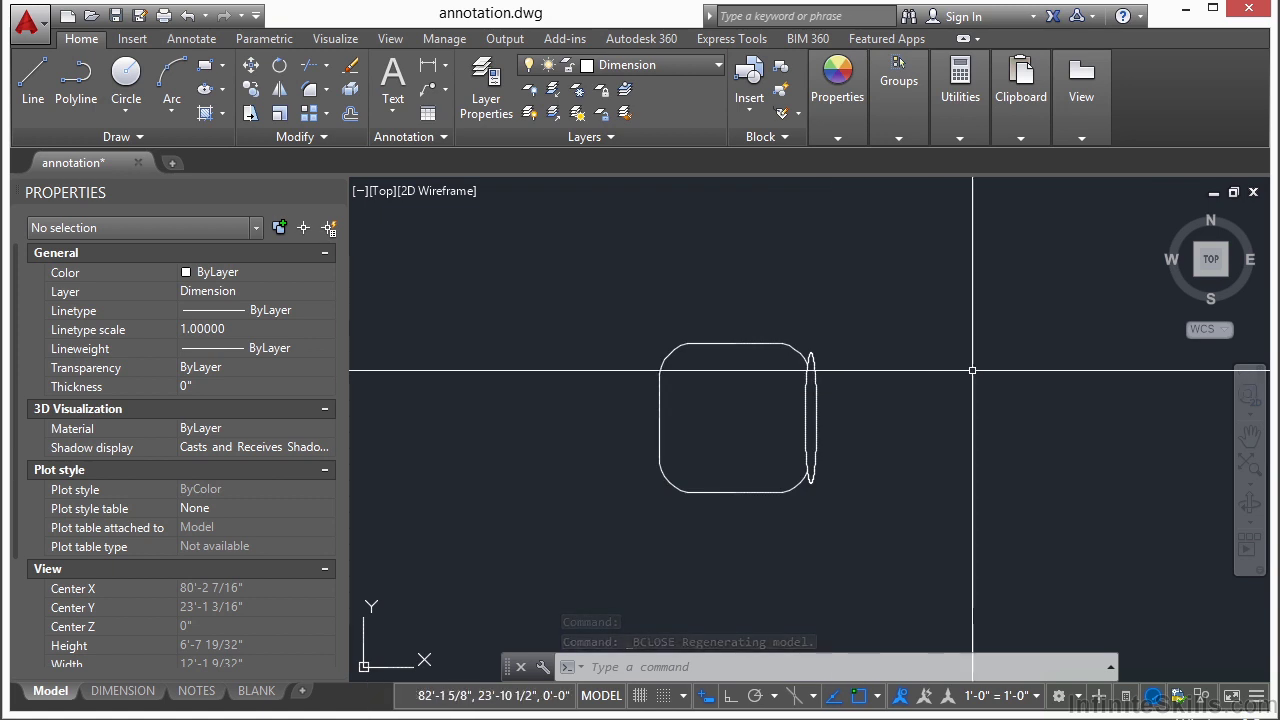
{"action": "scroll", "coordinate": [463, 397], "scroll_direction": "up", "scroll_amount": 2}
{"action": "scroll", "coordinate": [463, 397], "scroll_direction": "up", "scroll_amount": 4}
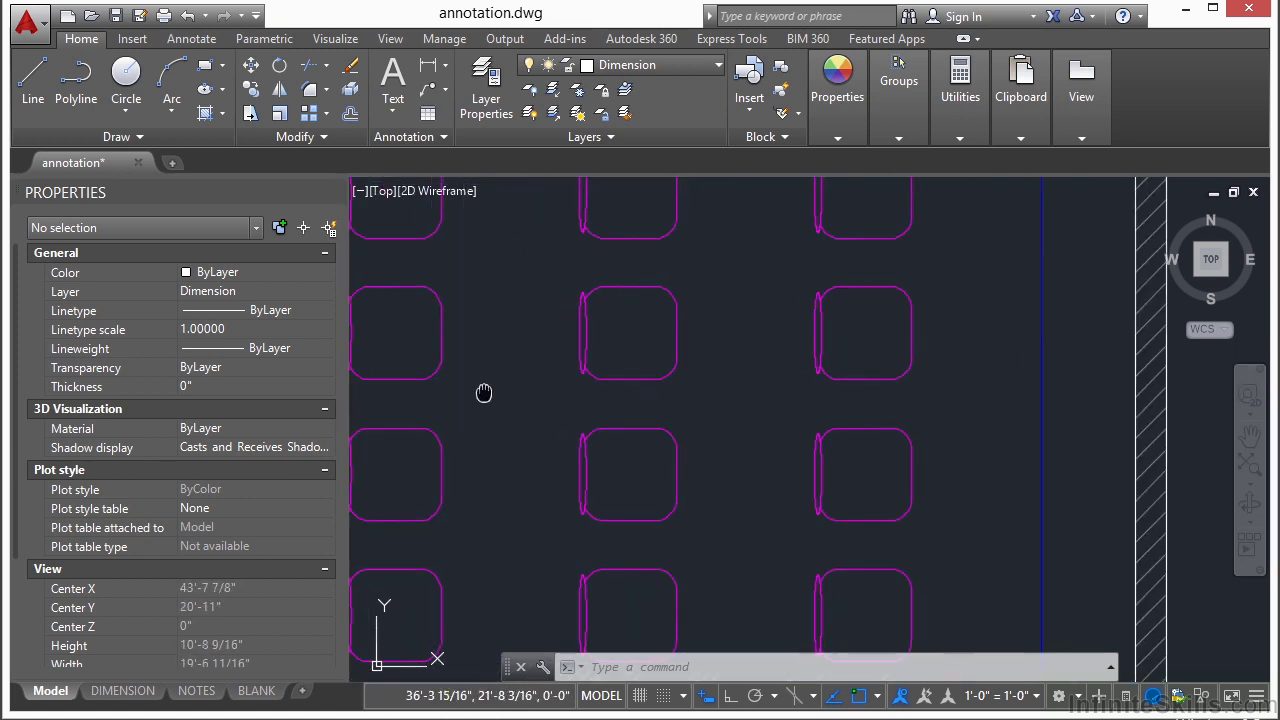
{"action": "scroll", "coordinate": [466, 357], "scroll_direction": "down", "scroll_amount": 2}
{"action": "middle_click_drag", "start_coordinate": [466, 357], "coordinate": [775, 371]}
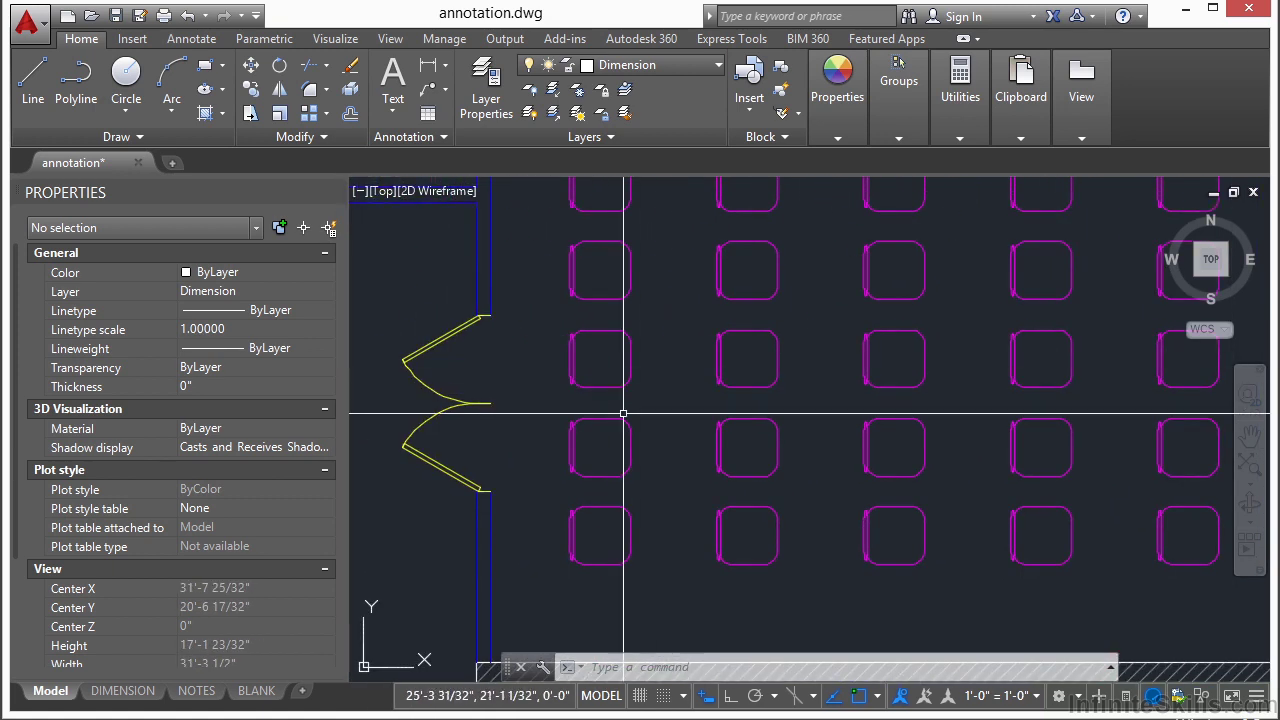
{"action": "scroll", "coordinate": [541, 427], "scroll_direction": "down", "scroll_amount": 2}
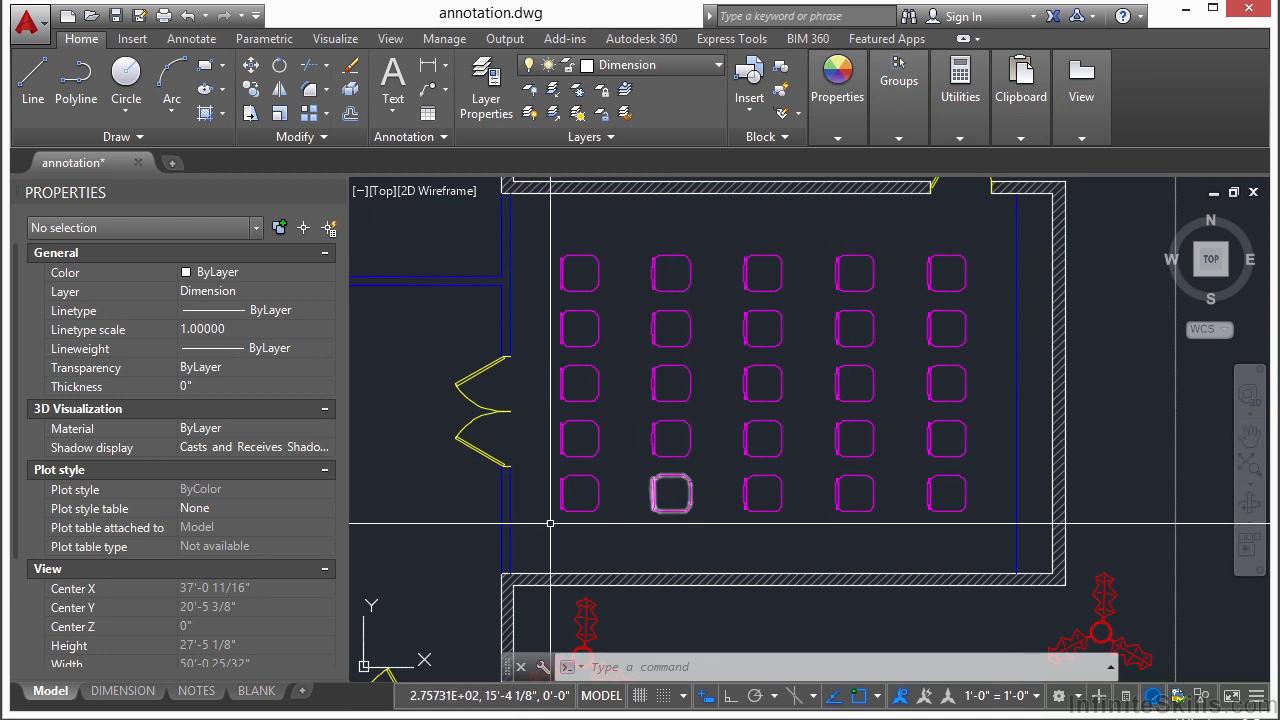
{"action": "scroll", "coordinate": [559, 517], "scroll_direction": "up", "scroll_amount": 2}
{"action": "left_click", "coordinate": [594, 511]}
{"action": "right_click", "coordinate": [594, 511]}
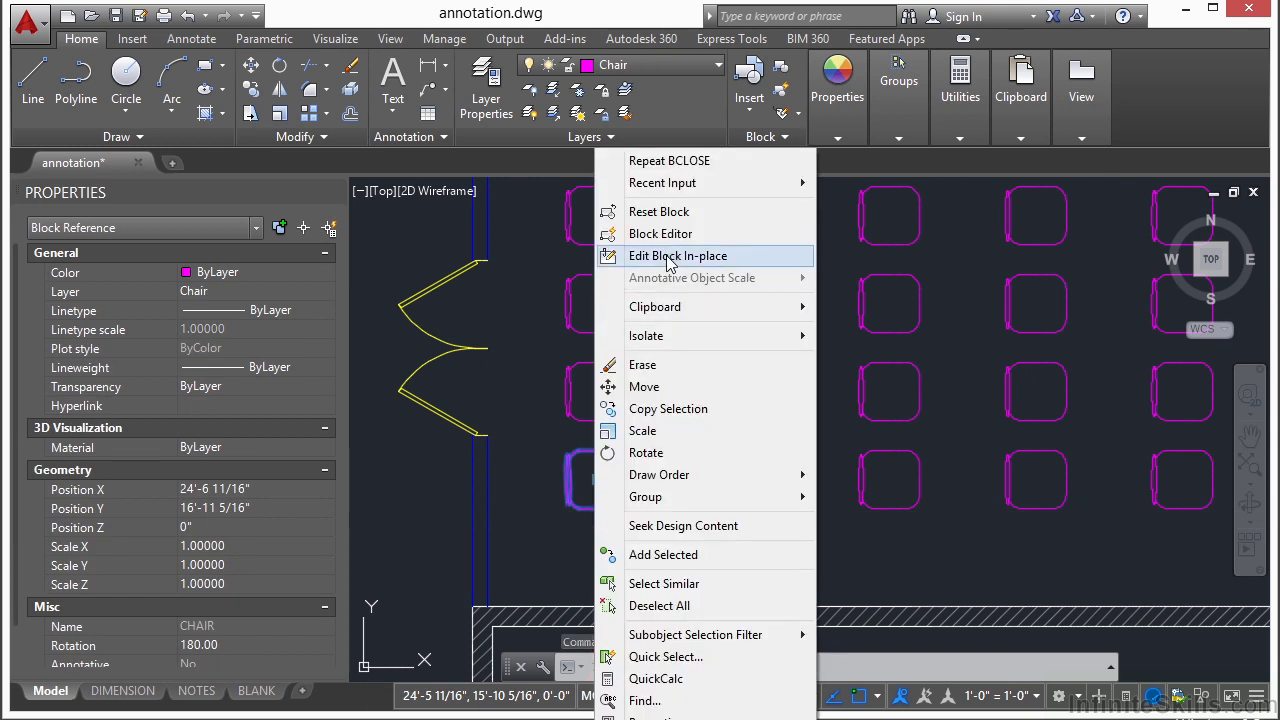
{"action": "left_click", "coordinate": [671, 257]}
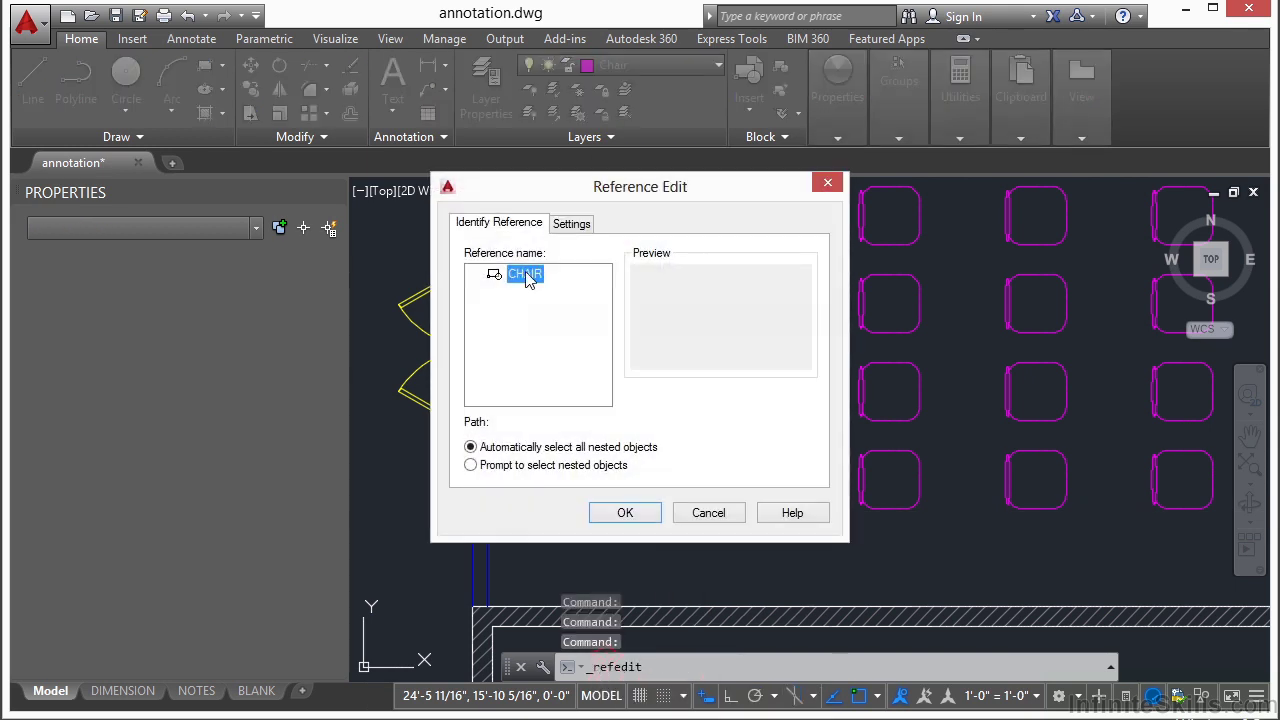
{"action": "left_click", "coordinate": [621, 514]}
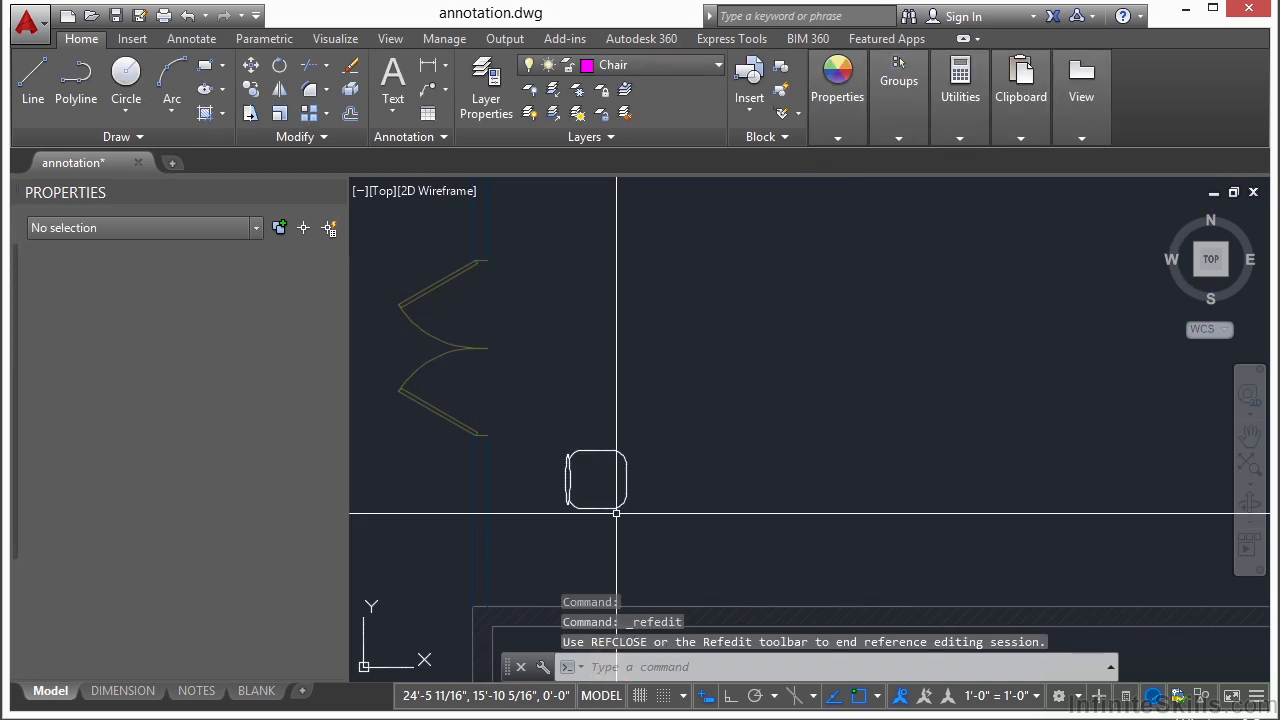
Check the faded floor plan around the chair by selecting the nearby door and wall objects, and clear the selection.
{"action": "scroll", "coordinate": [571, 437], "scroll_direction": "down", "scroll_amount": 2}
{"action": "scroll", "coordinate": [751, 406], "scroll_direction": "down", "scroll_amount": 2}
{"action": "scroll", "coordinate": [558, 347], "scroll_direction": "down", "scroll_amount": 2}
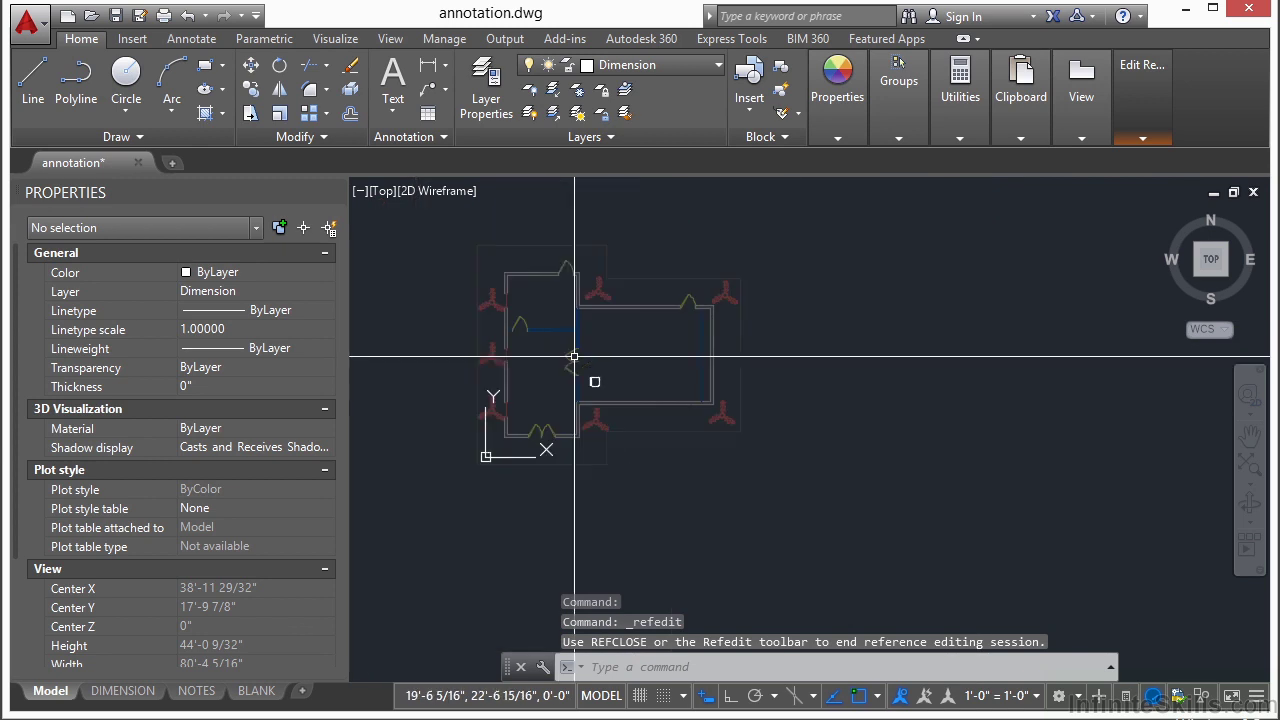
{"action": "scroll", "coordinate": [574, 374], "scroll_direction": "up", "scroll_amount": 3}
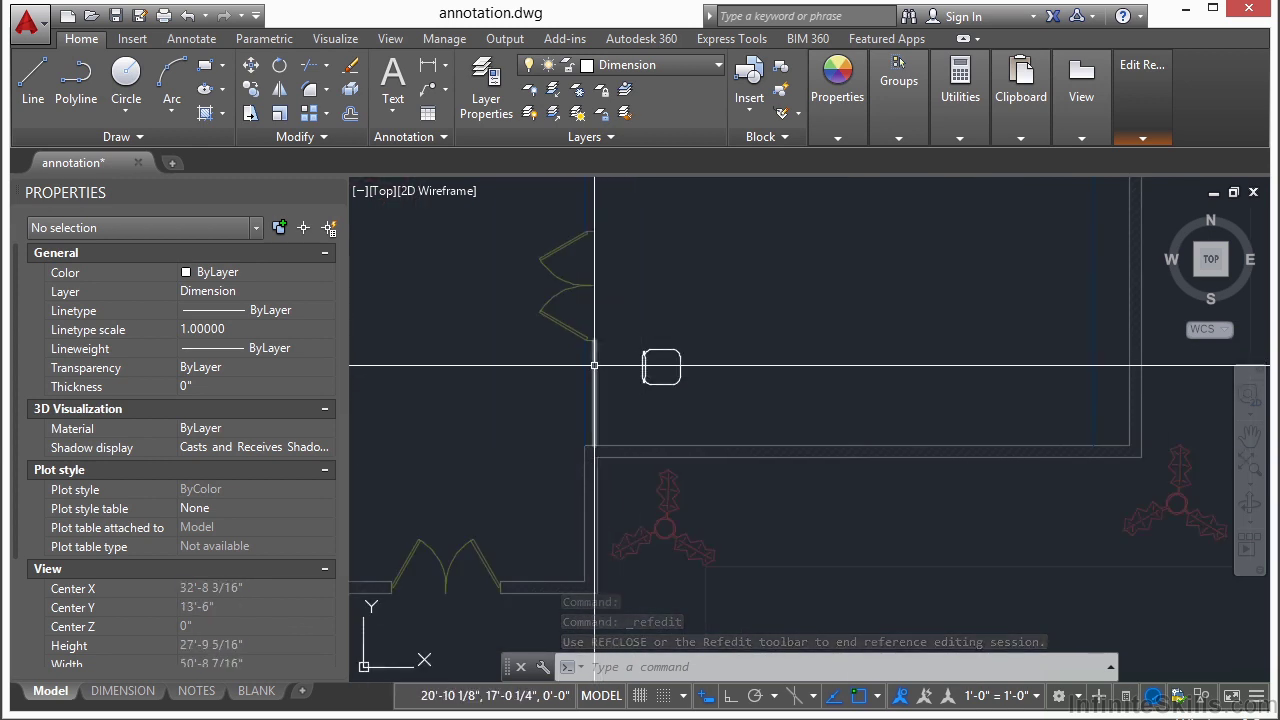
{"action": "left_click", "coordinate": [596, 370]}
{"action": "scroll", "coordinate": [580, 365], "scroll_direction": "up", "scroll_amount": 5}
{"action": "left_click", "coordinate": [576, 345]}
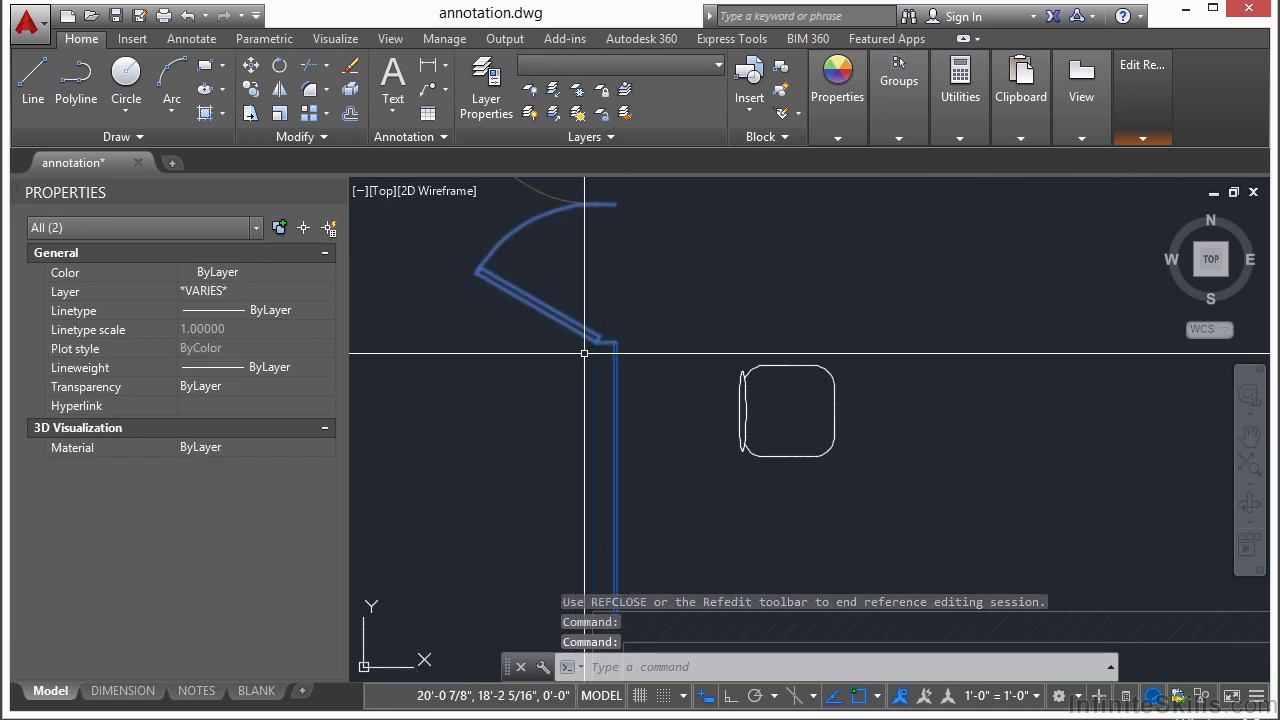
{"action": "left_click", "coordinate": [602, 384]}
{"action": "left_click", "coordinate": [575, 405]}
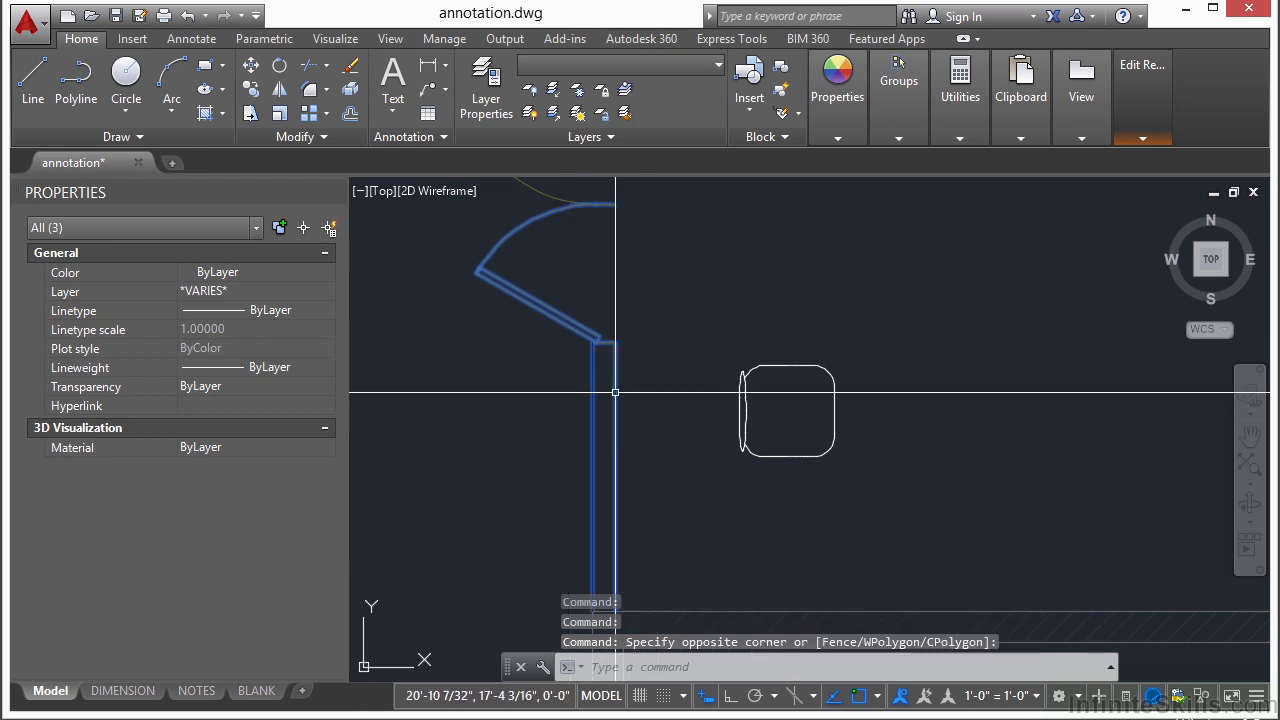
{"action": "middle_click_drag", "start_coordinate": [626, 389], "coordinate": [543, 391]}
{"action": "key", "text": "Escape"}
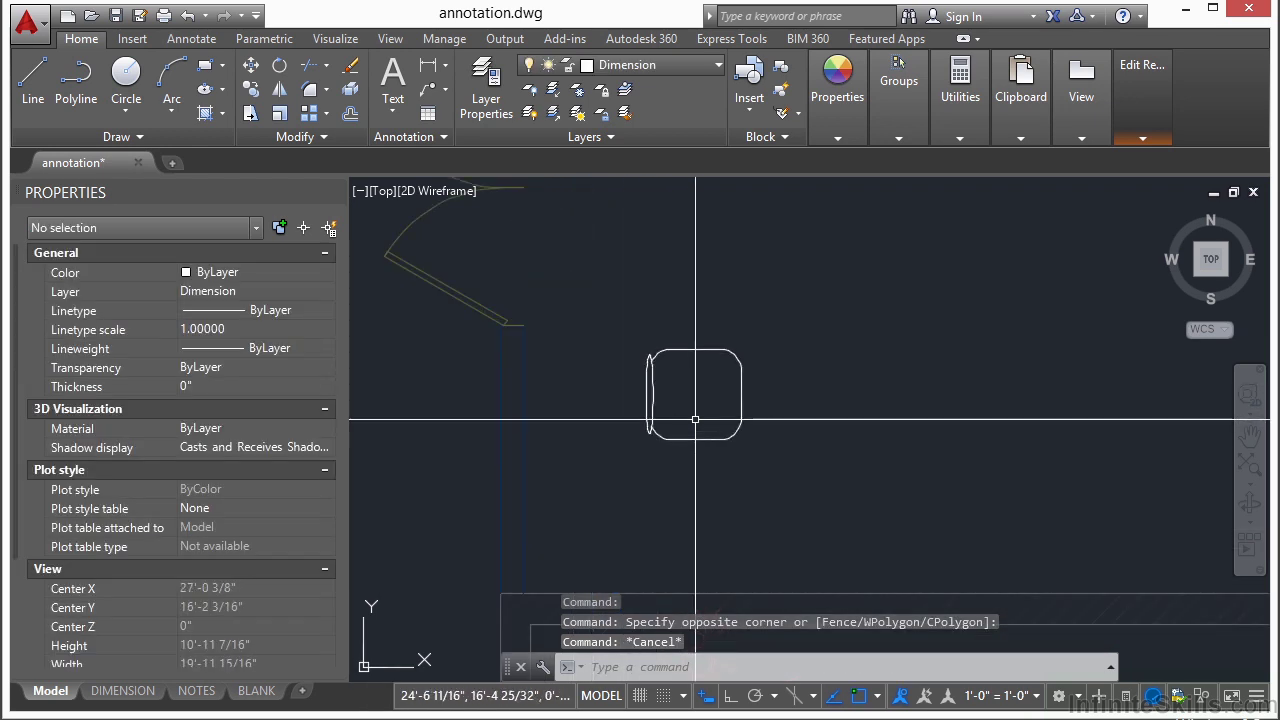
Inspect the chair's backrest ellipse and upper horizontal line as individually selectable objects, and clear the selection.
{"action": "left_click", "coordinate": [647, 394]}
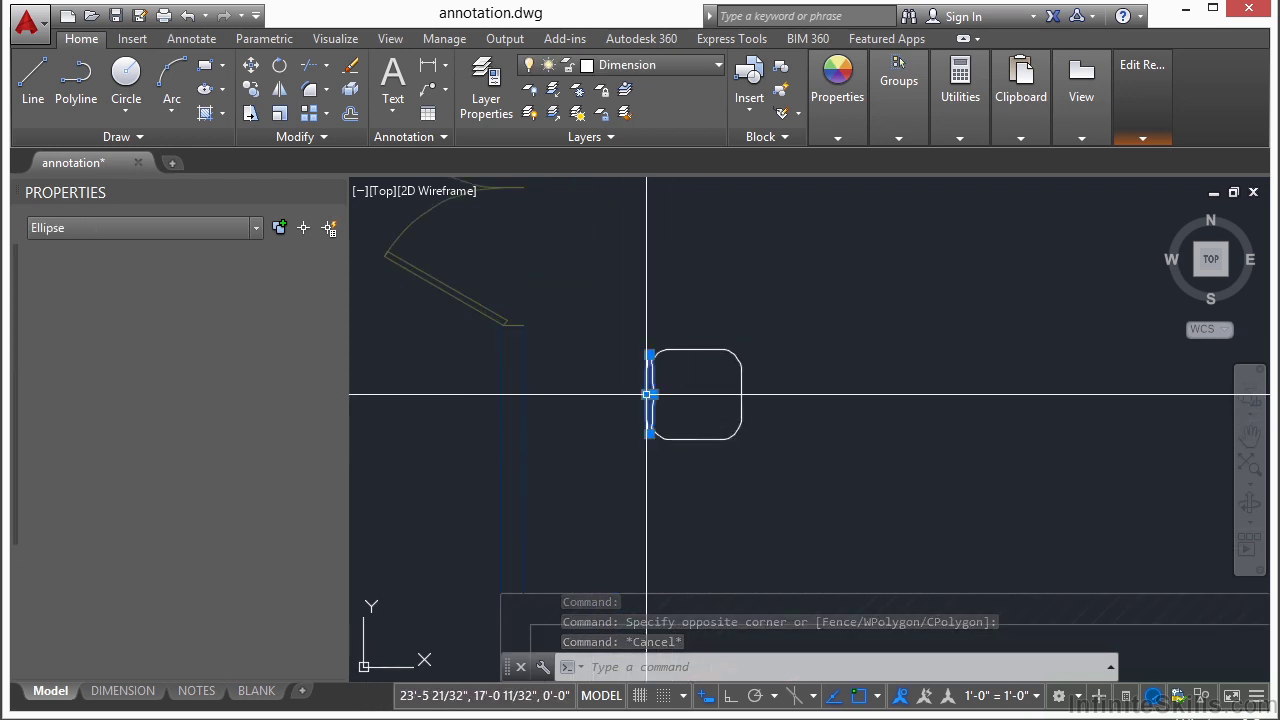
{"action": "left_click", "coordinate": [689, 346]}
{"action": "left_click", "coordinate": [680, 363]}
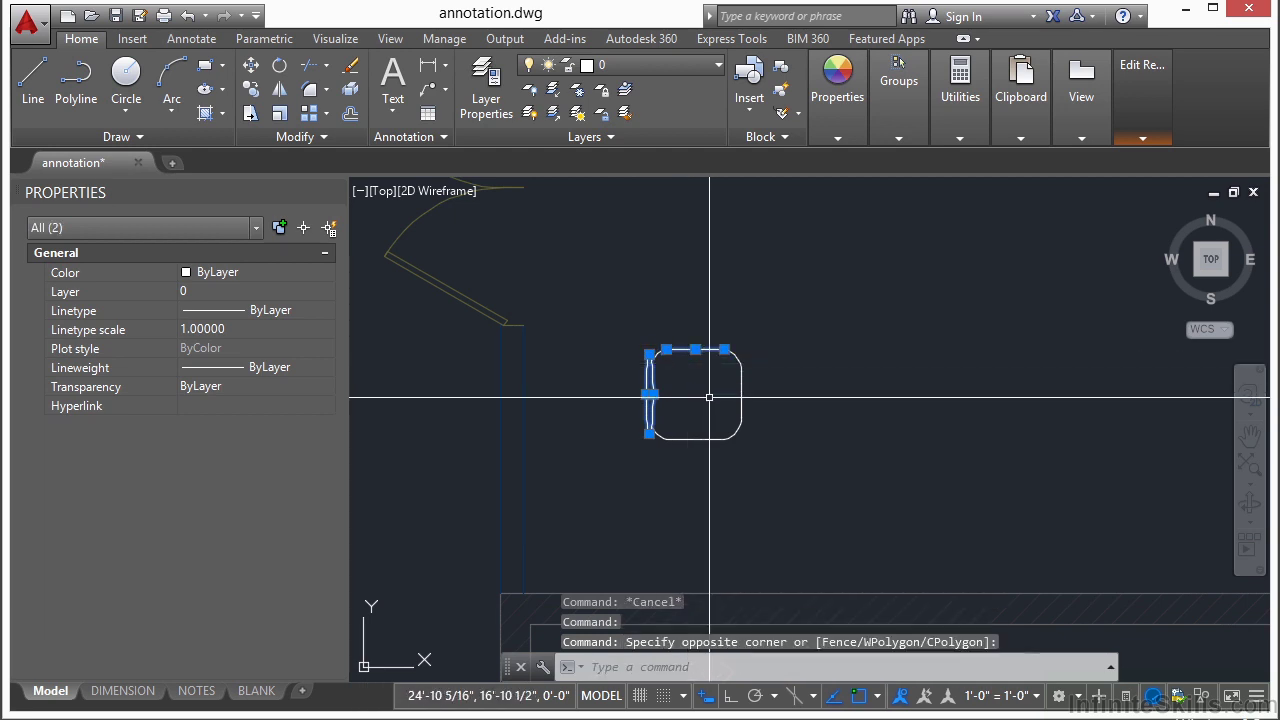
{"action": "key", "text": "Escape"}
{"action": "key", "text": "Escape"}
{"action": "key", "text": "Escape"}
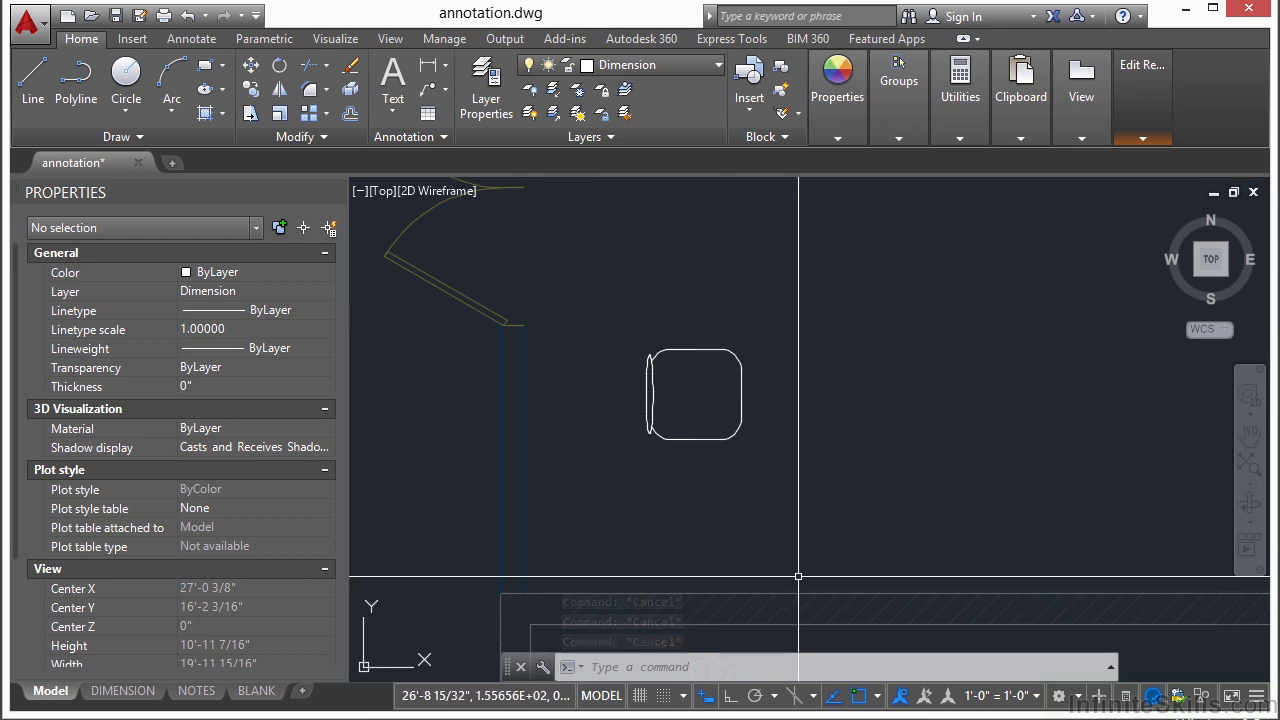
Save the in-place reference edits back to the CHAIR block and return to the full floor plan.
{"action": "middle_click_drag", "start_coordinate": [806, 524], "coordinate": [791, 457]}
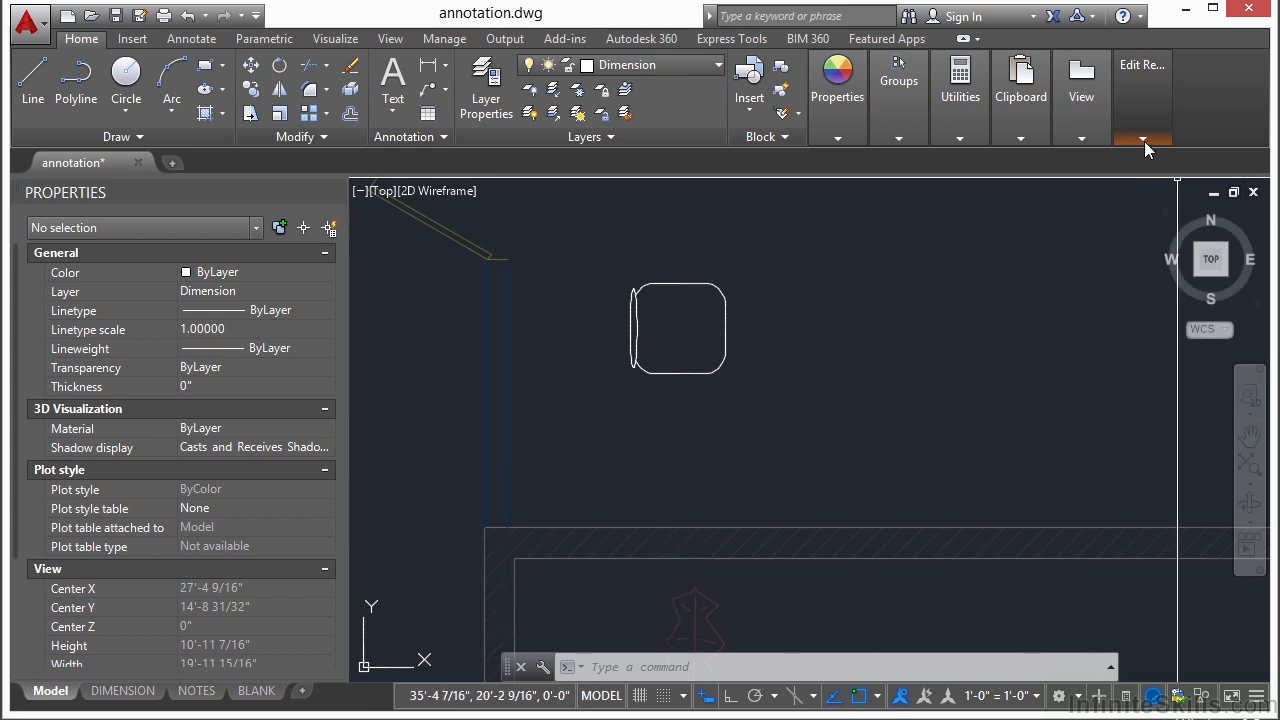
{"action": "mouse_move", "coordinate": [1155, 95]}
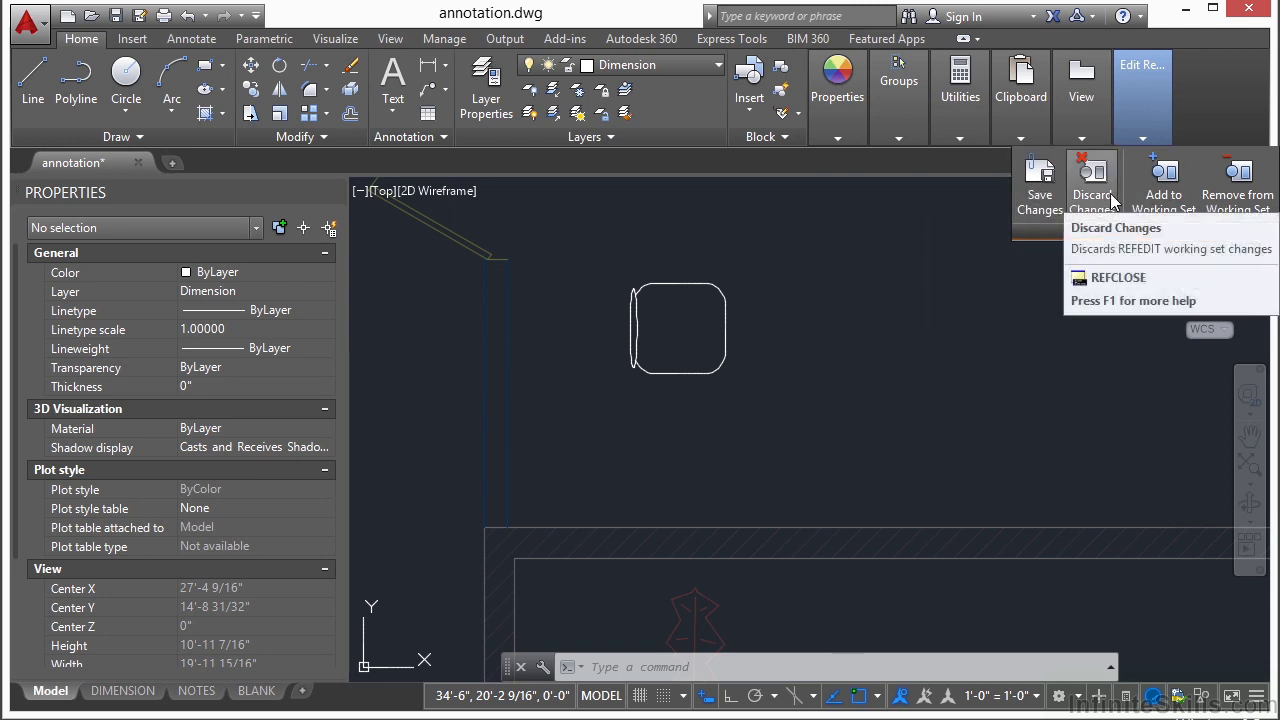
{"action": "left_click", "coordinate": [1038, 188]}
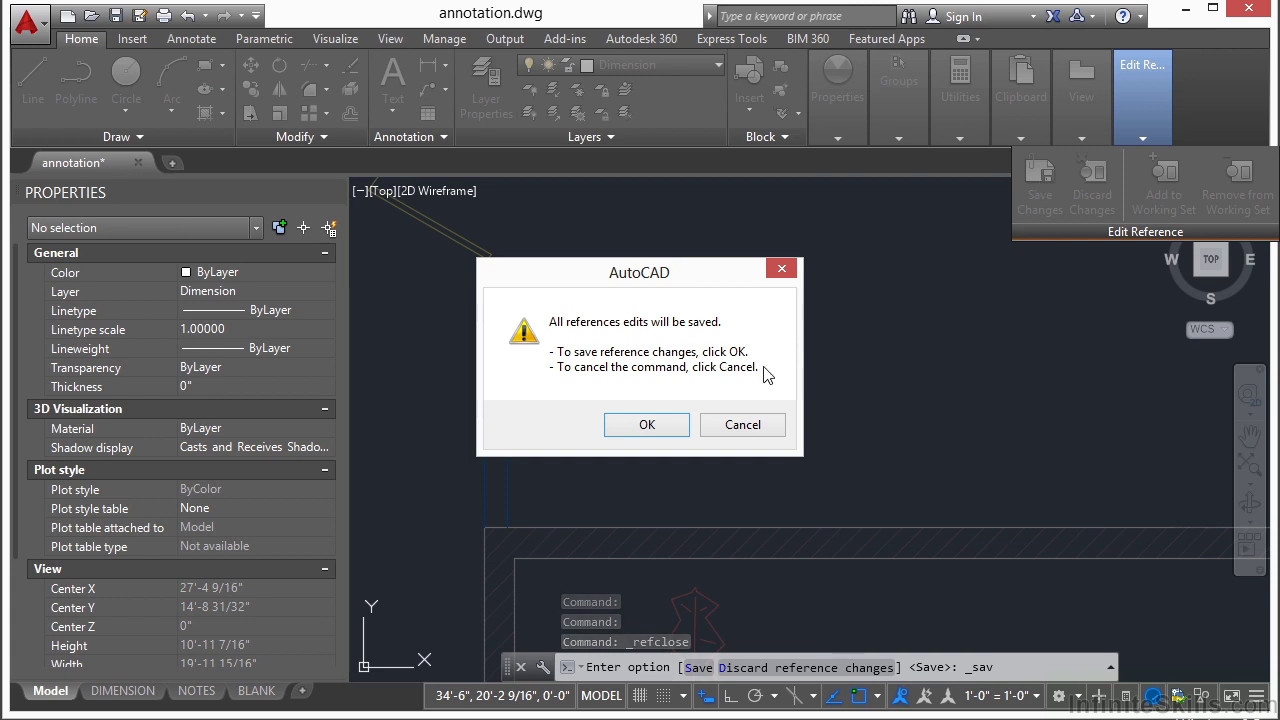
{"action": "left_click", "coordinate": [658, 421]}
{"action": "left_click", "coordinate": [658, 421]}
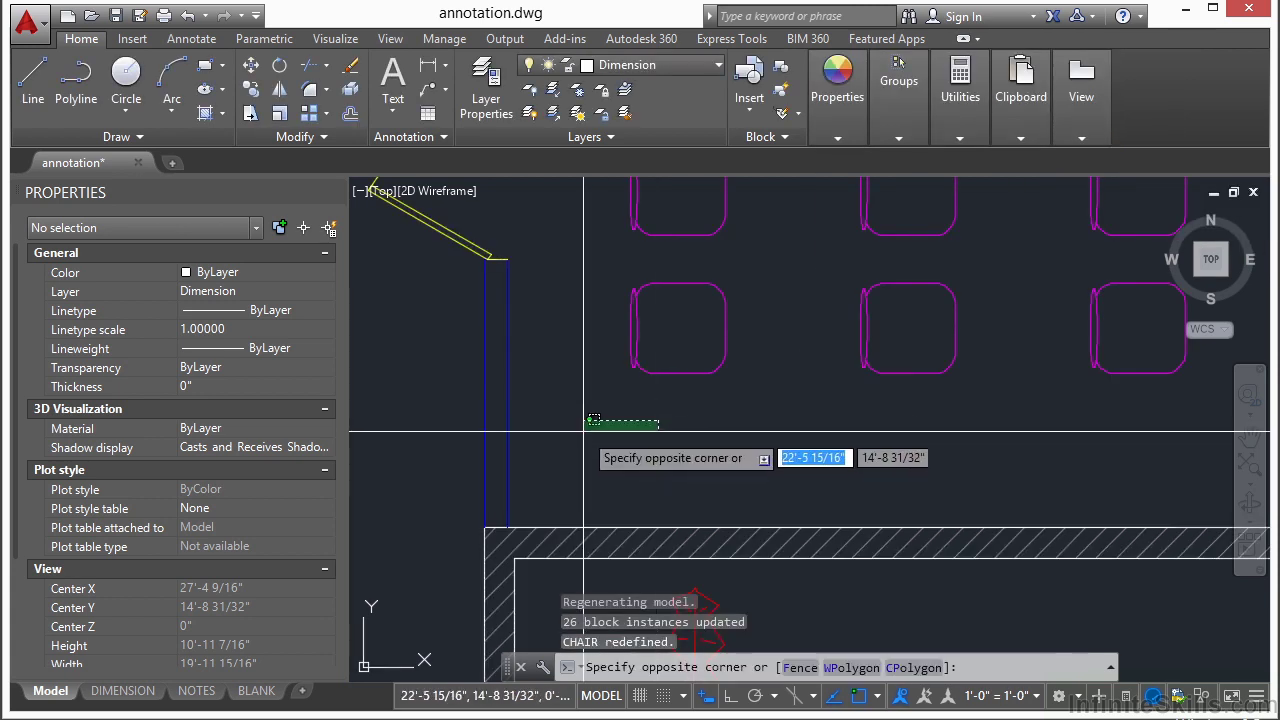
{"action": "key", "text": "Escape"}
{"action": "scroll", "coordinate": [592, 420], "scroll_direction": "down", "scroll_amount": 2}
{"action": "mouse_move", "coordinate": [618, 382]}
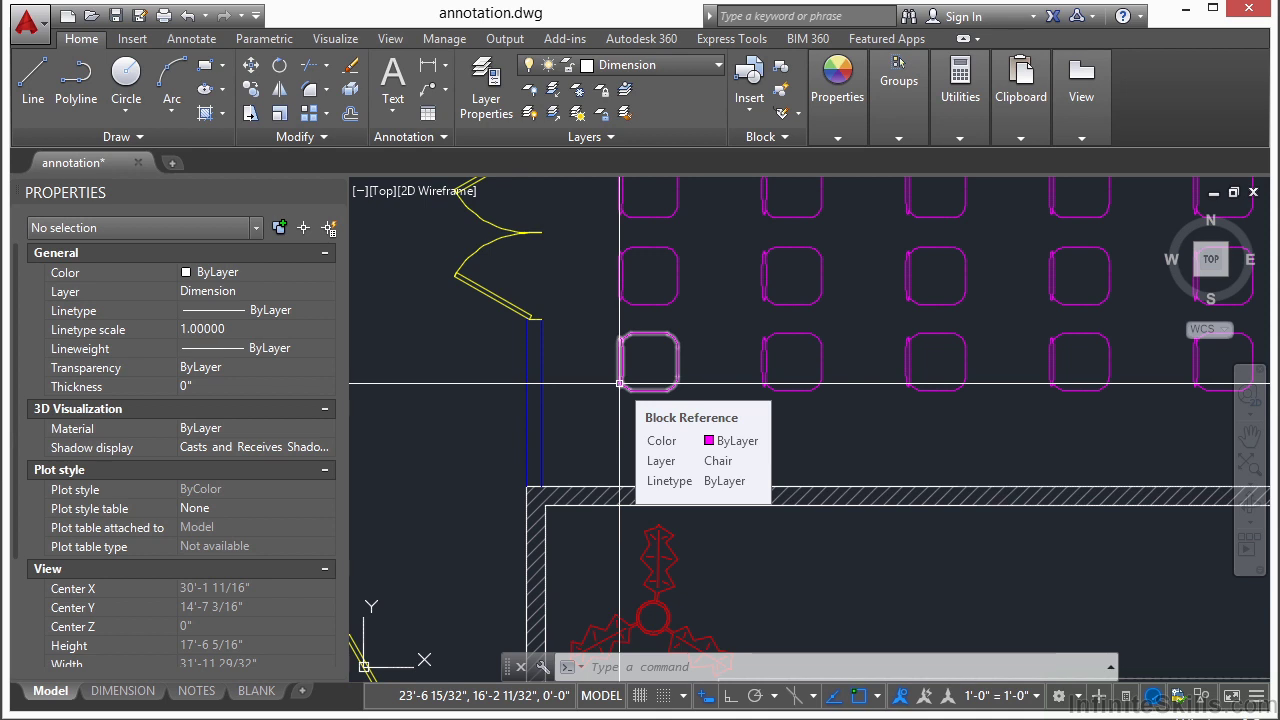